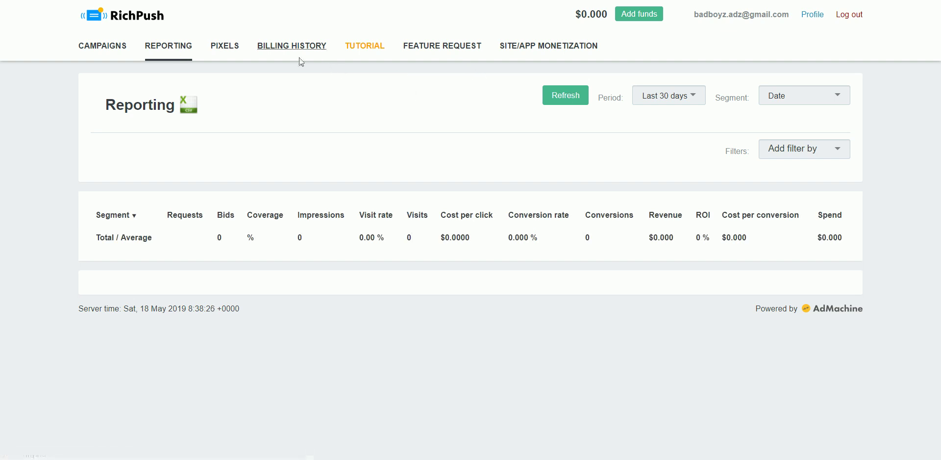
# - Go to RichPush's Pixels page, which lists no pixels yet
pyautogui.click(238, 55)
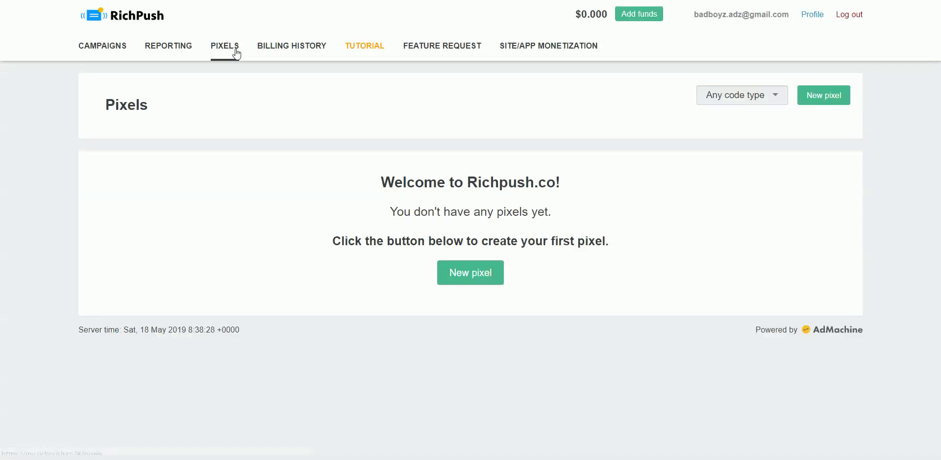
# - Create a Script-type conversion pixel with conversion value 499
pyautogui.click(478, 272)
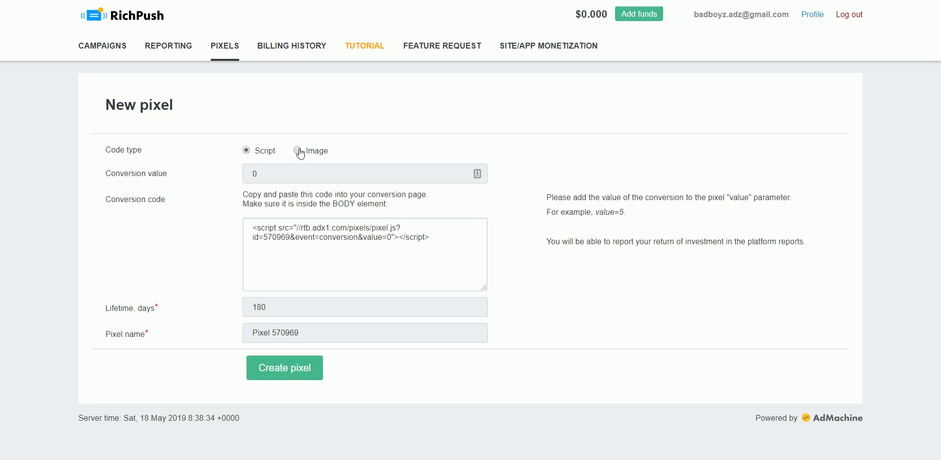
pyautogui.click(299, 151)
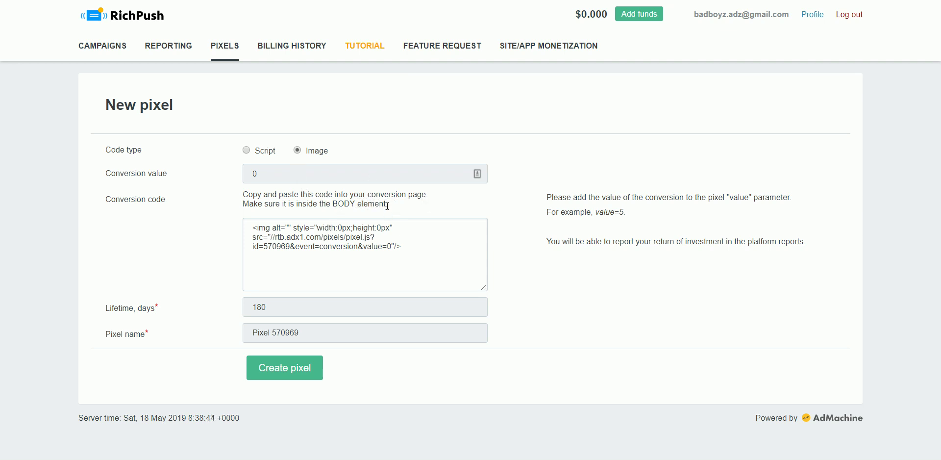
pyautogui.click(246, 150)
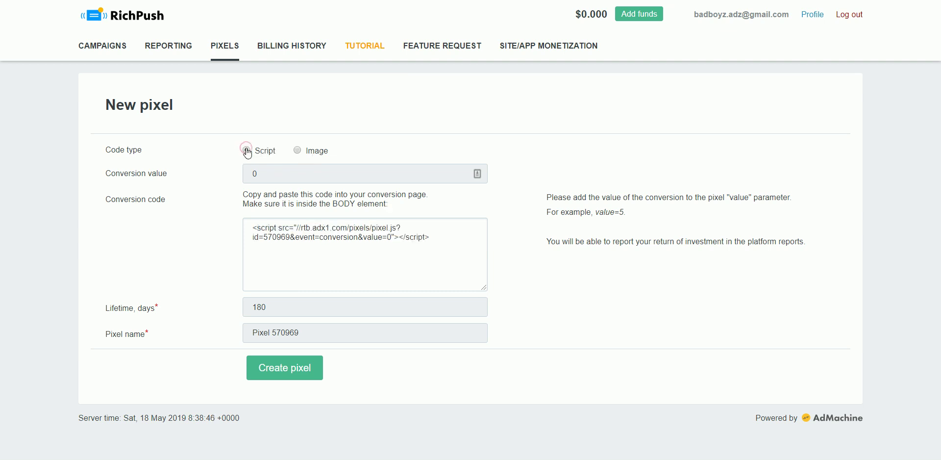
pyautogui.click(261, 171)
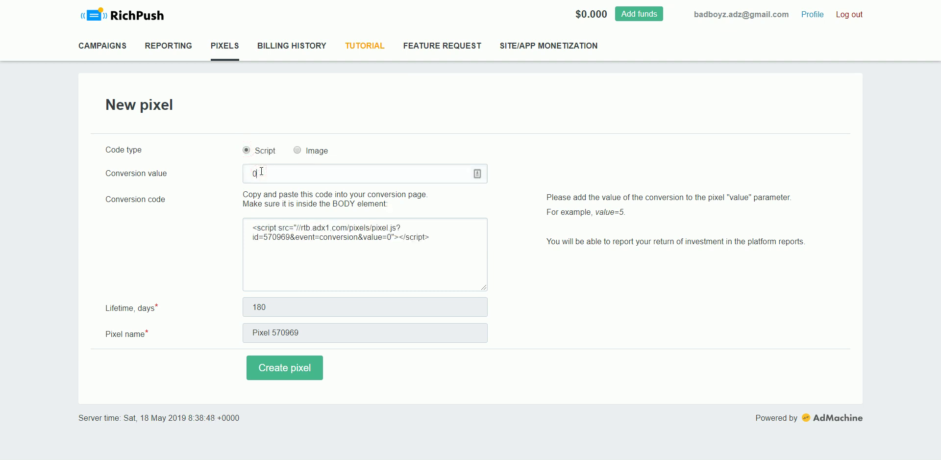
pyautogui.press('BackSpace')
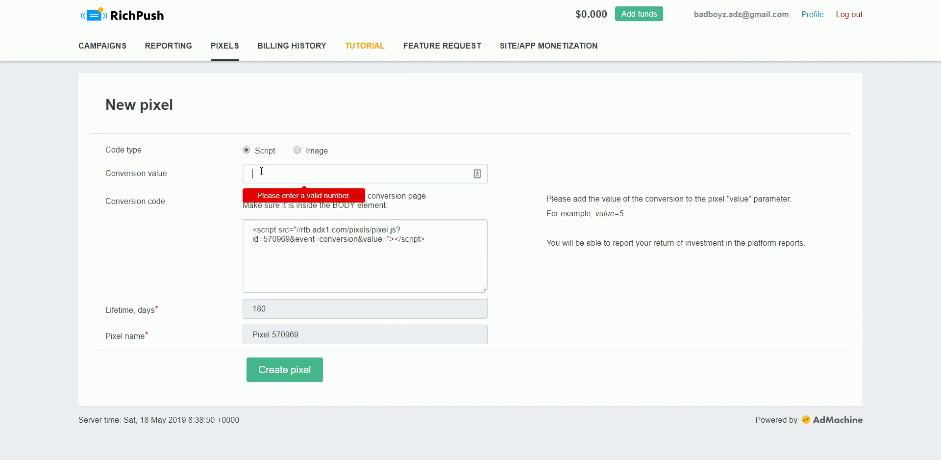
pyautogui.write('499')
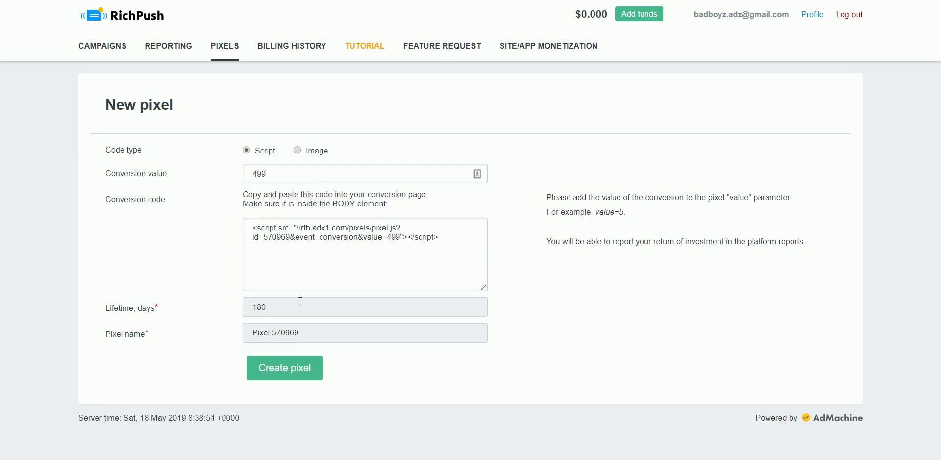
pyautogui.click(301, 377)
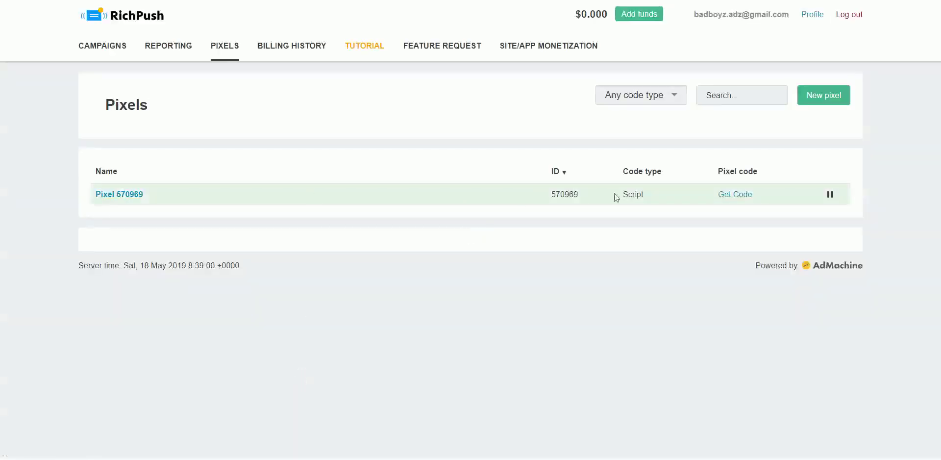
# - Select Pixel 570969's script code, then go to Billing settings & history
pyautogui.click(730, 195)
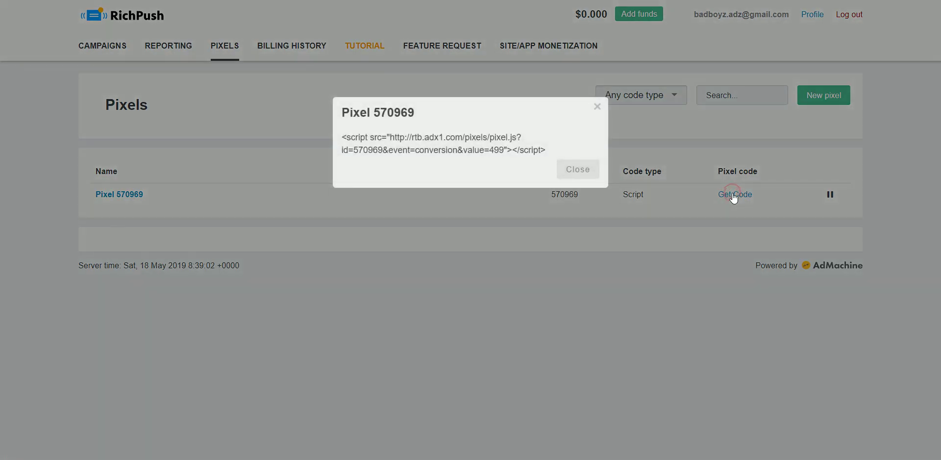
pyautogui.tripleClick(532, 146)
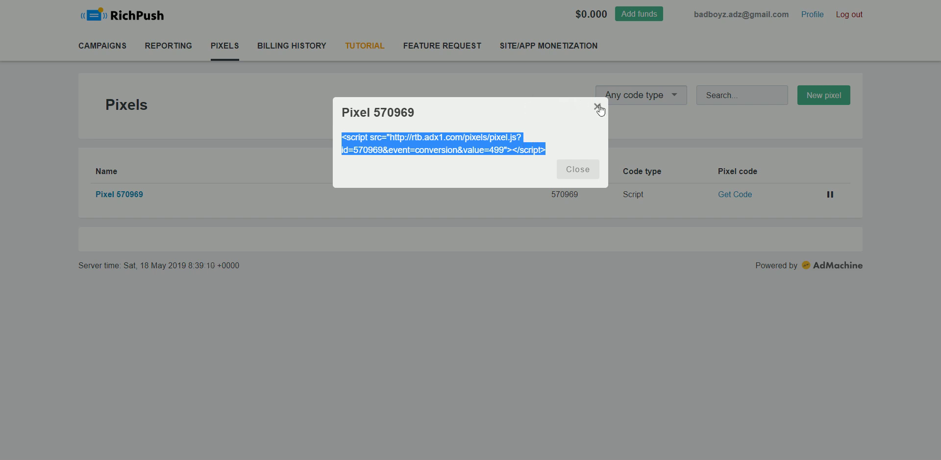
pyautogui.click(582, 171)
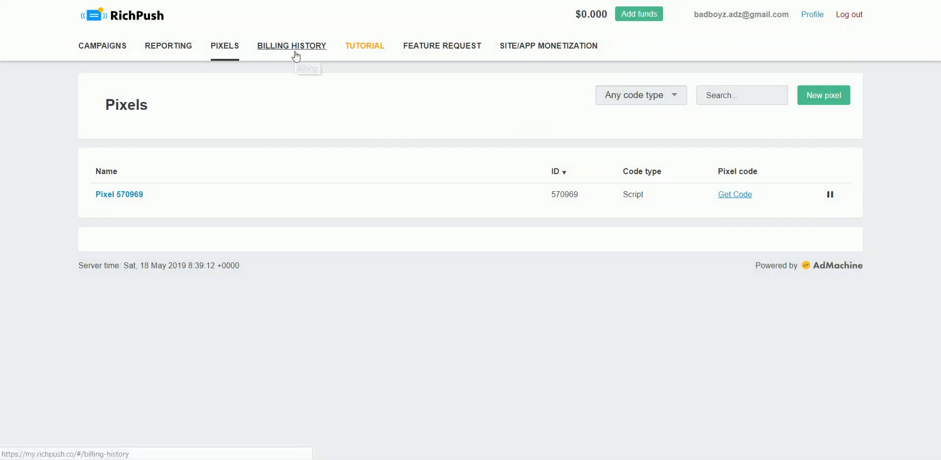
pyautogui.click(290, 49)
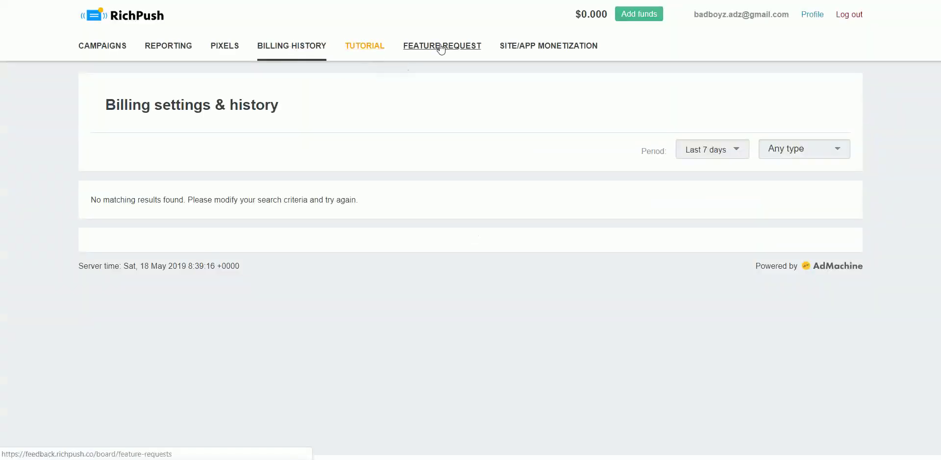
# - In the Site/App Monetization calculator, adjust monthly visitors and check United States earnings
pyautogui.click(548, 49)
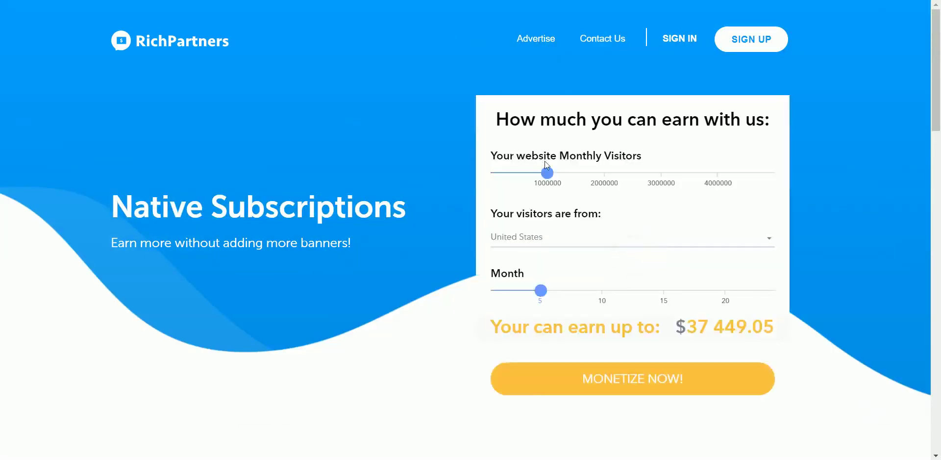
pyautogui.moveTo(547, 167); pyautogui.dragTo(469, 167)
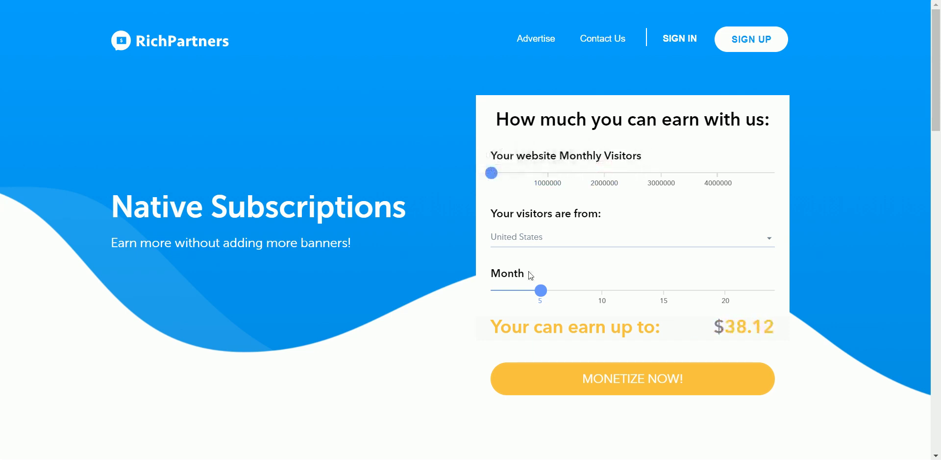
pyautogui.click(531, 245)
pyautogui.click(530, 236)
pyautogui.moveTo(728, 324); pyautogui.dragTo(774, 328)
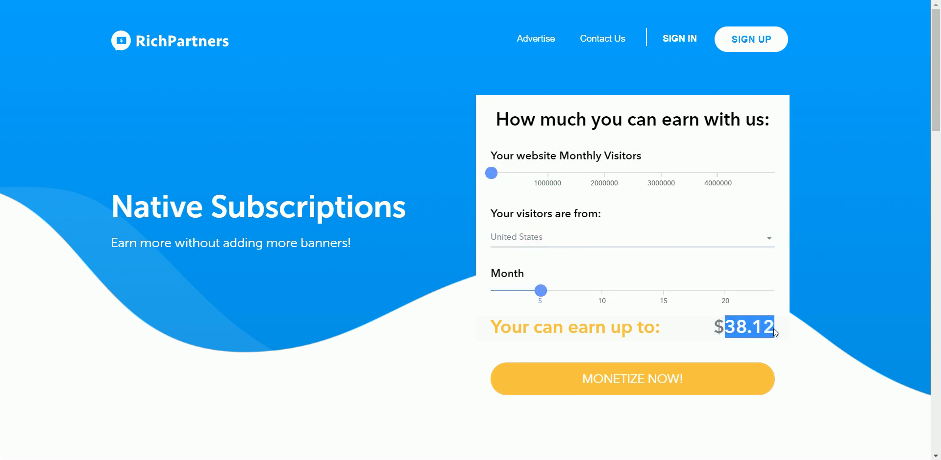
# - Compare estimated earnings for European Union, Asia and Russia visitors
pyautogui.click(558, 238)
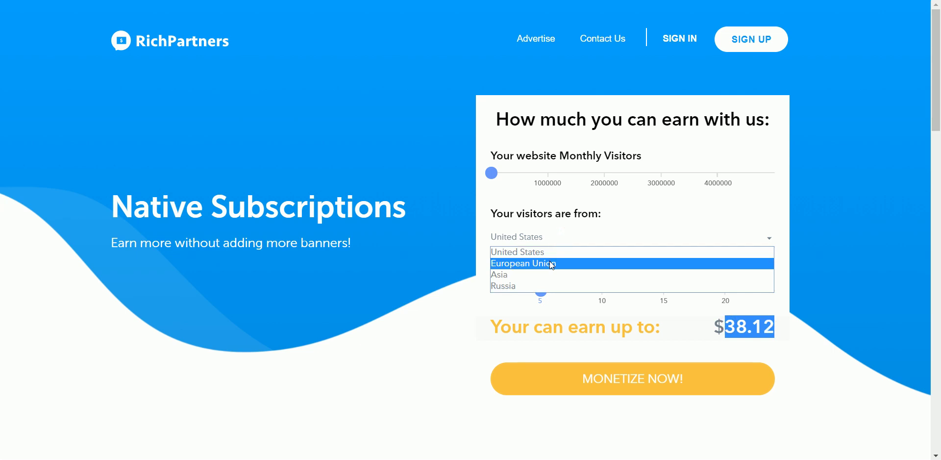
pyautogui.click(550, 263)
pyautogui.moveTo(721, 323); pyautogui.dragTo(792, 334)
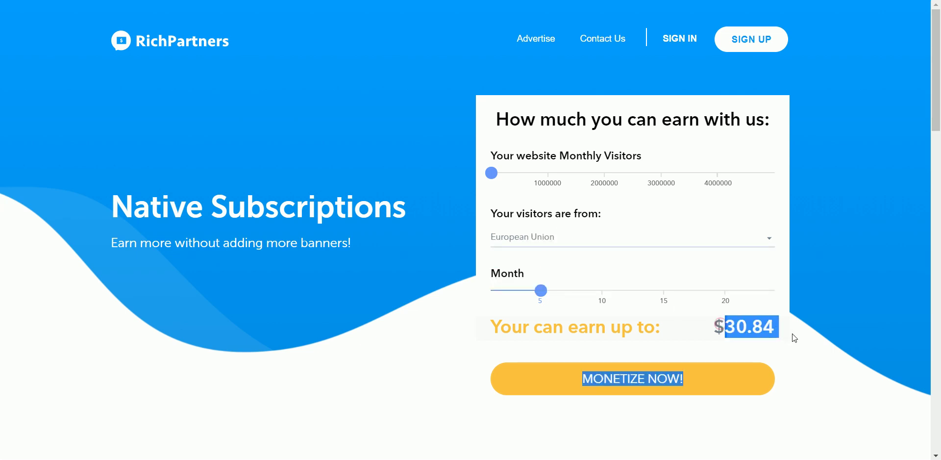
pyautogui.click(572, 239)
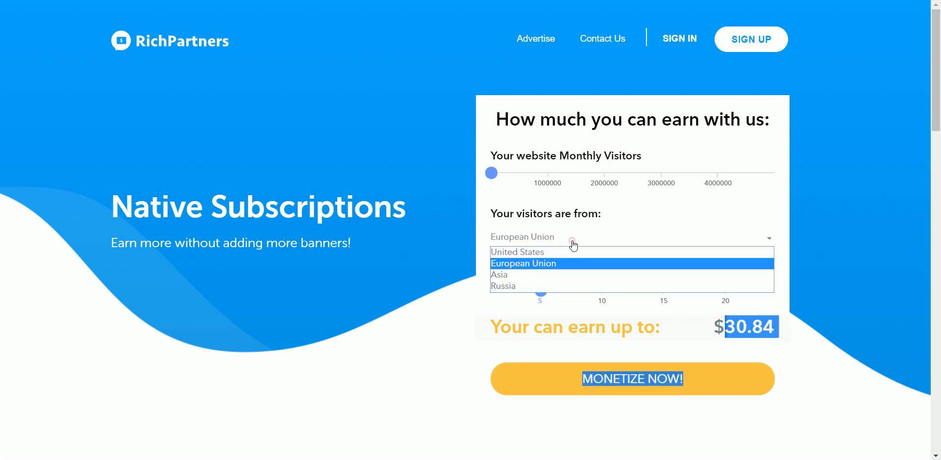
pyautogui.click(554, 275)
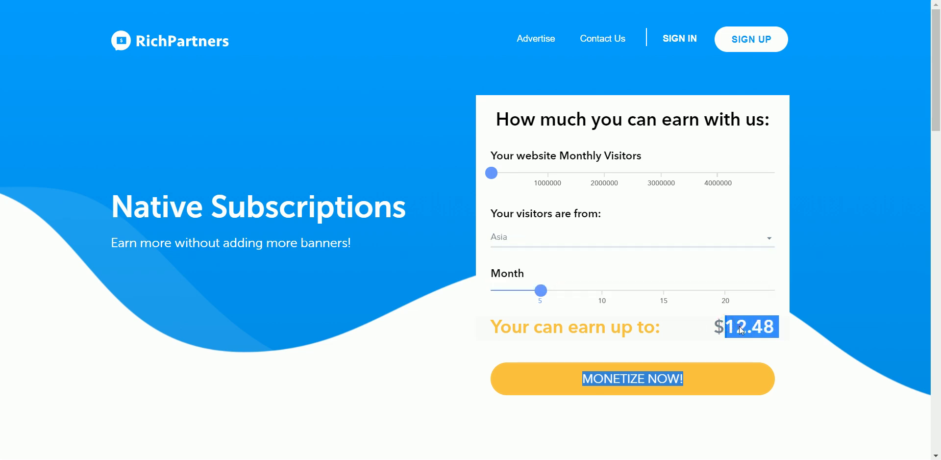
pyautogui.moveTo(741, 330); pyautogui.dragTo(734, 327)
pyautogui.click(524, 235)
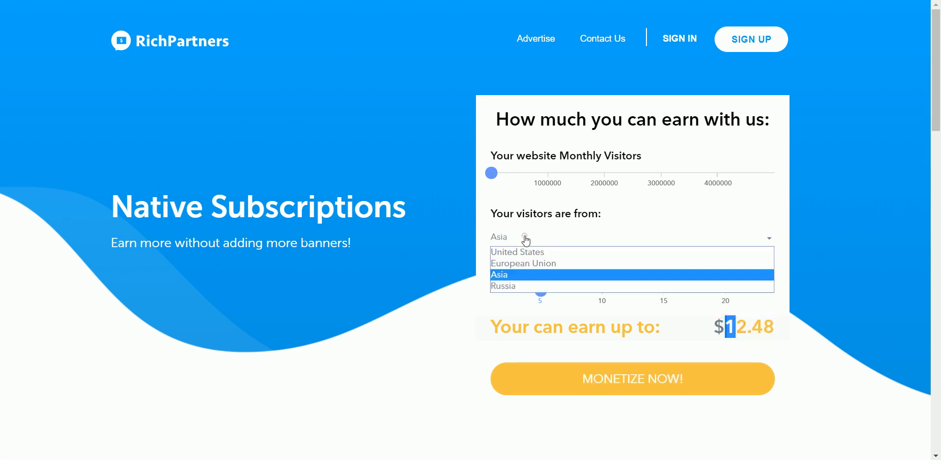
pyautogui.click(520, 290)
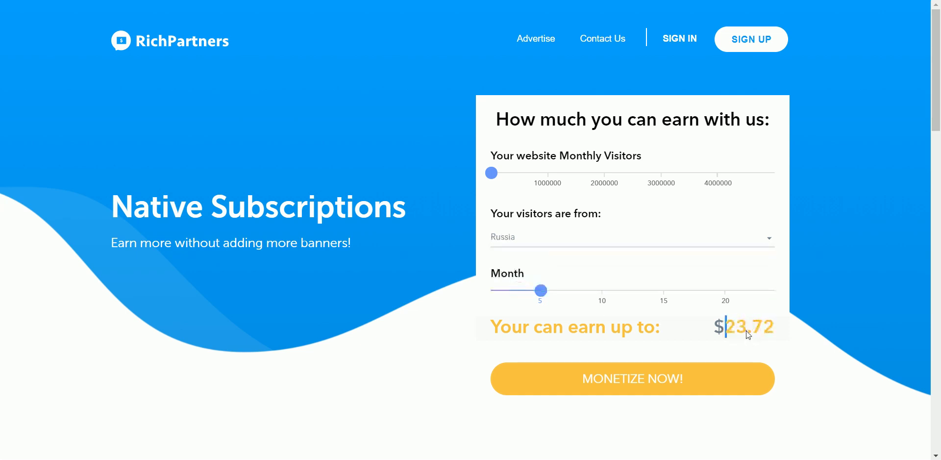
# - Set the region back to United States and proceed to publisher sign-up
pyautogui.click(535, 239)
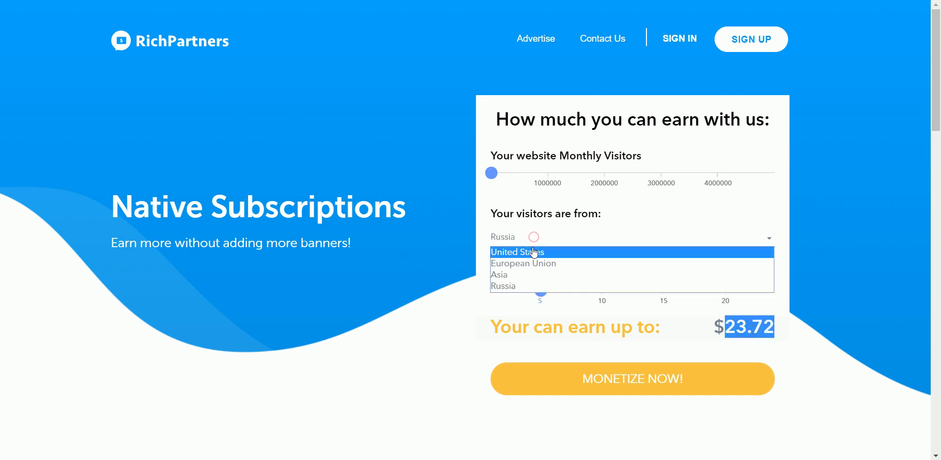
pyautogui.click(531, 252)
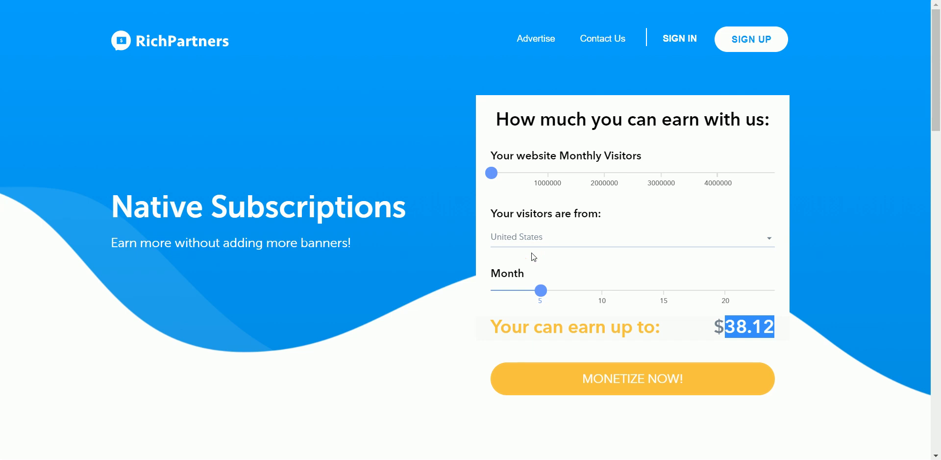
pyautogui.click(581, 373)
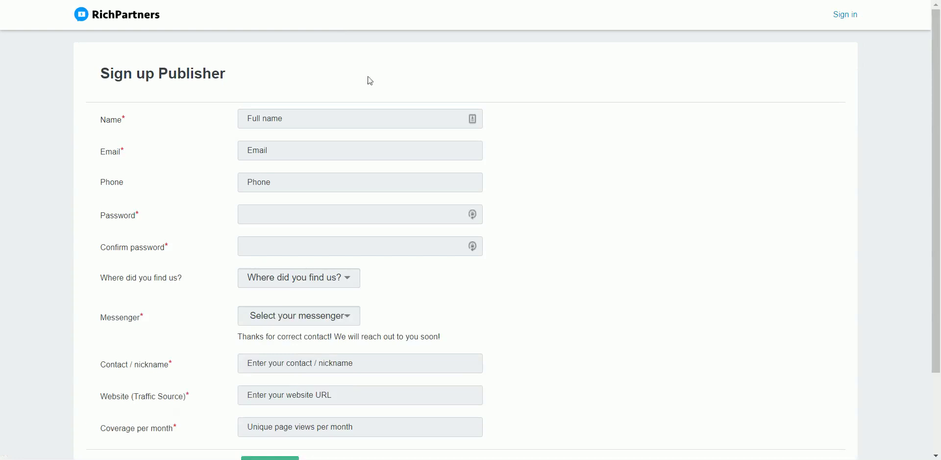
# - Enter the publisher's full name and e-mail address in the sign-up form
pyautogui.click(369, 119)
pyautogui.write('bAD b')
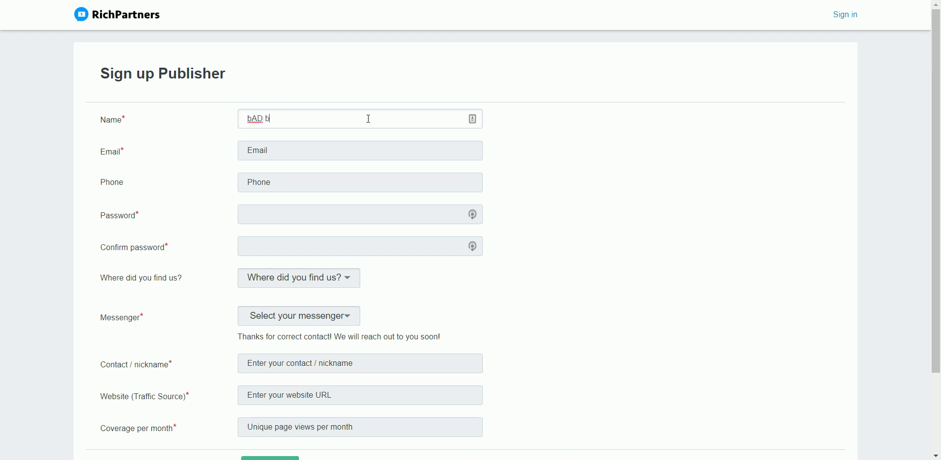
pyautogui.write('oyZ')
pyautogui.press('Tab')
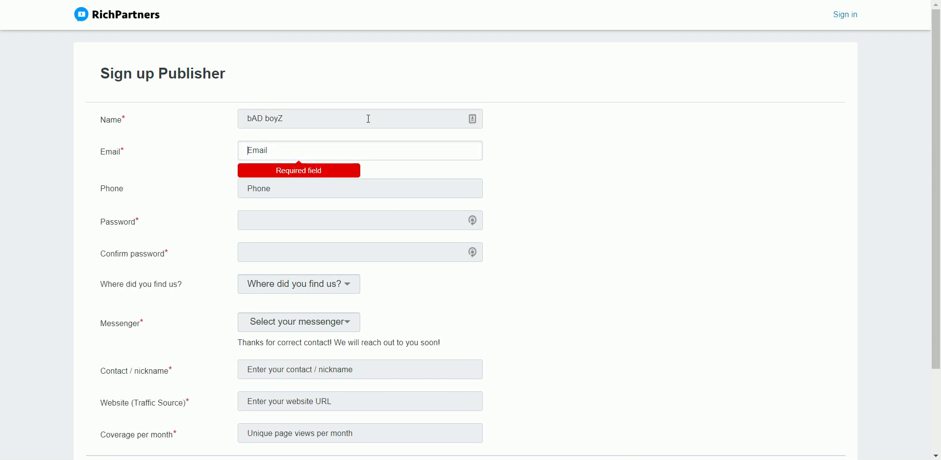
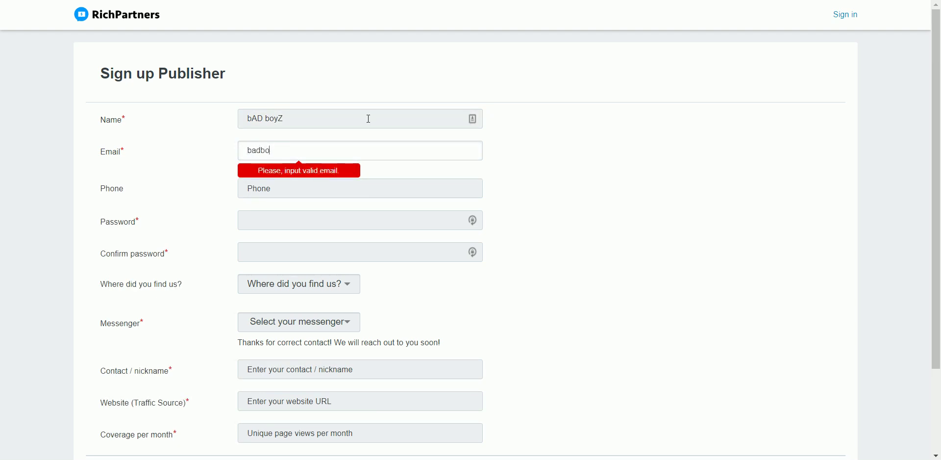
pyautogui.press('Tab')
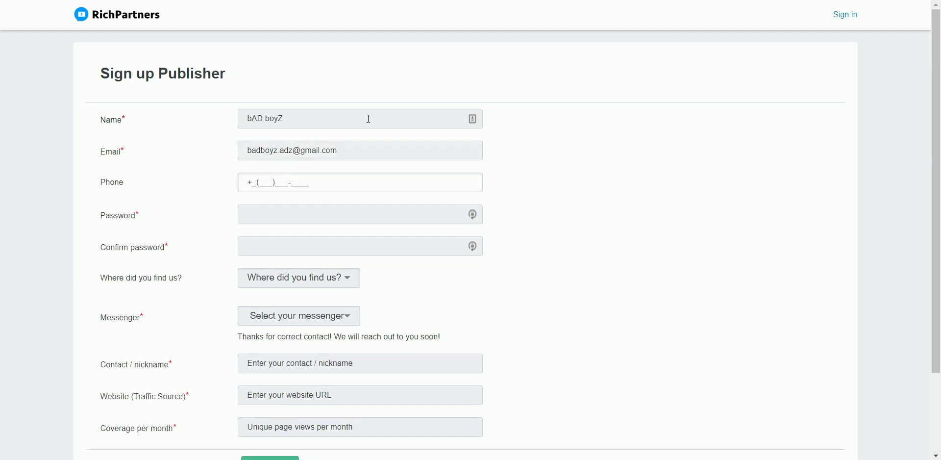
# - Set the account password and confirm it
pyautogui.press('Tab')
pyautogui.write('••••••')
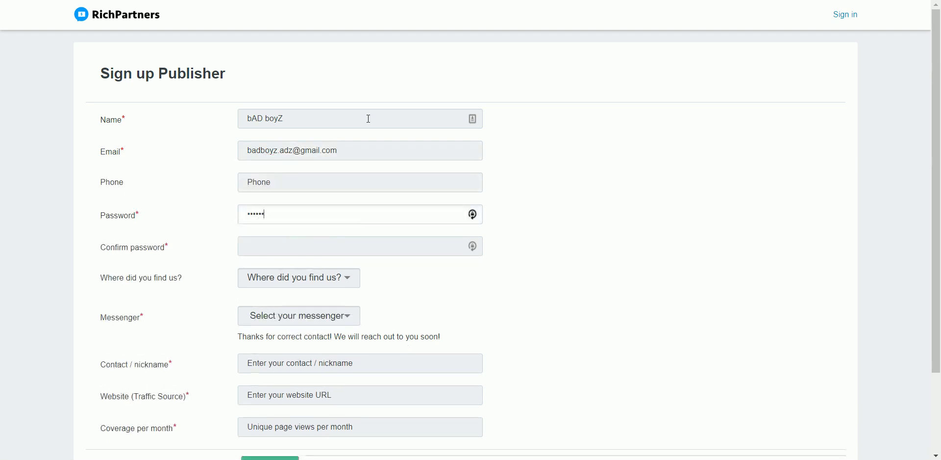
pyautogui.write('••')
pyautogui.press('Tab')
pyautogui.write('••••')
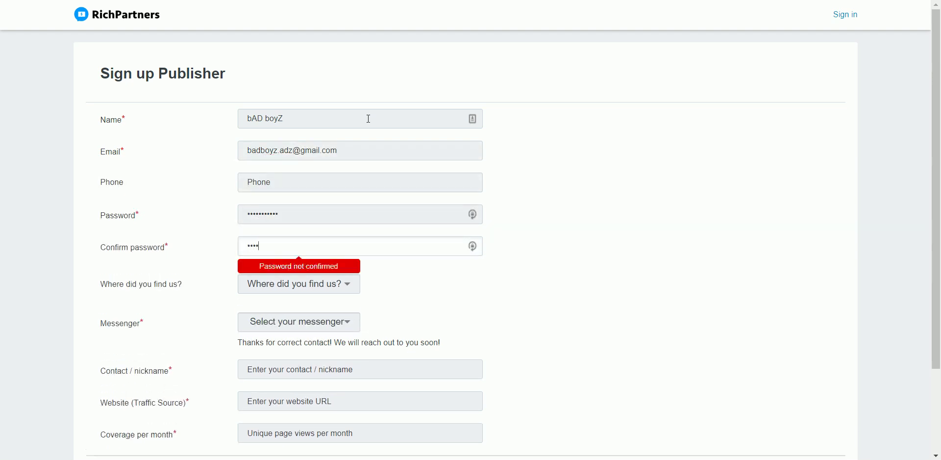
pyautogui.write('••••')
# - Answer 'Where did you find us?' with Other and start typing the site's URL
pyautogui.press('Tab')
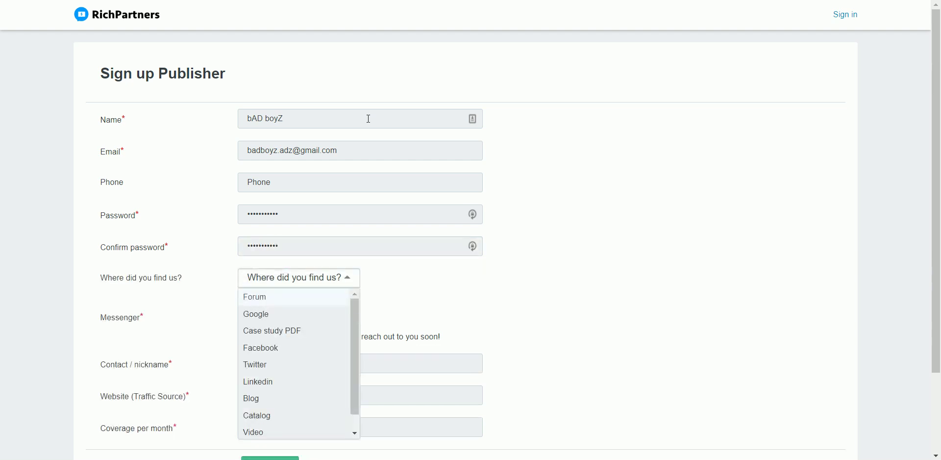
pyautogui.scroll(-1, 296, 336)
pyautogui.click(267, 434)
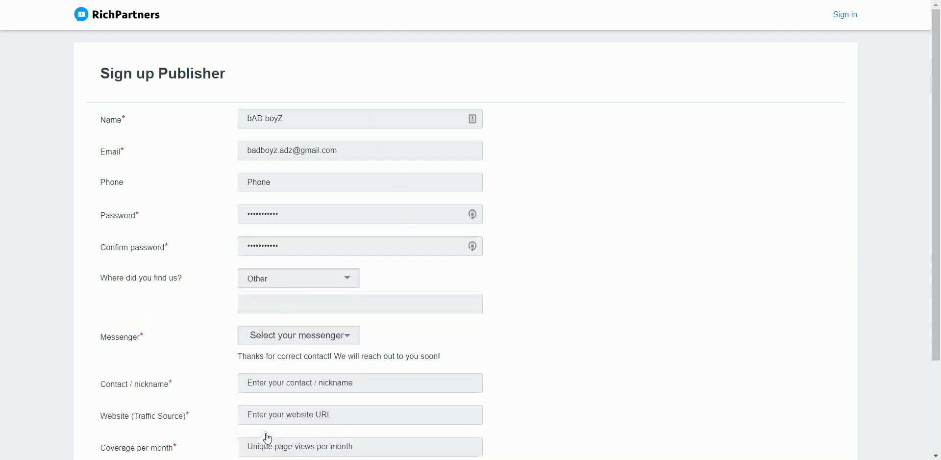
pyautogui.click(290, 301)
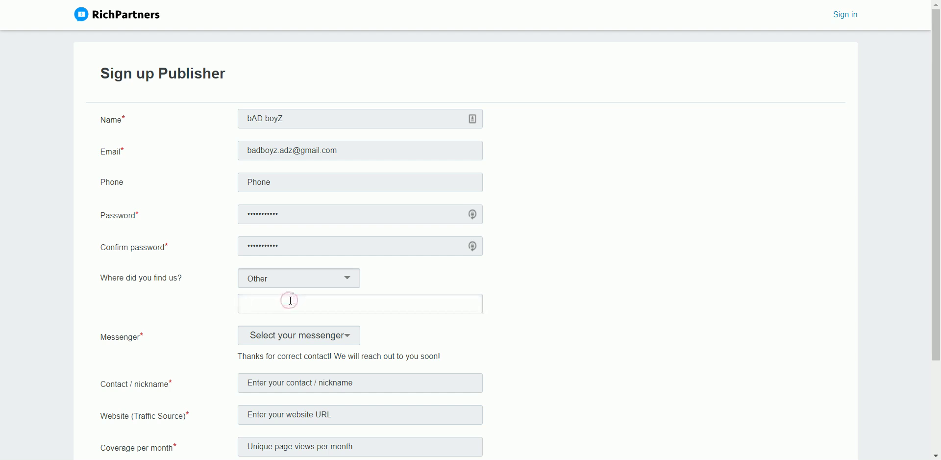
pyautogui.write('https //badboyz.o')
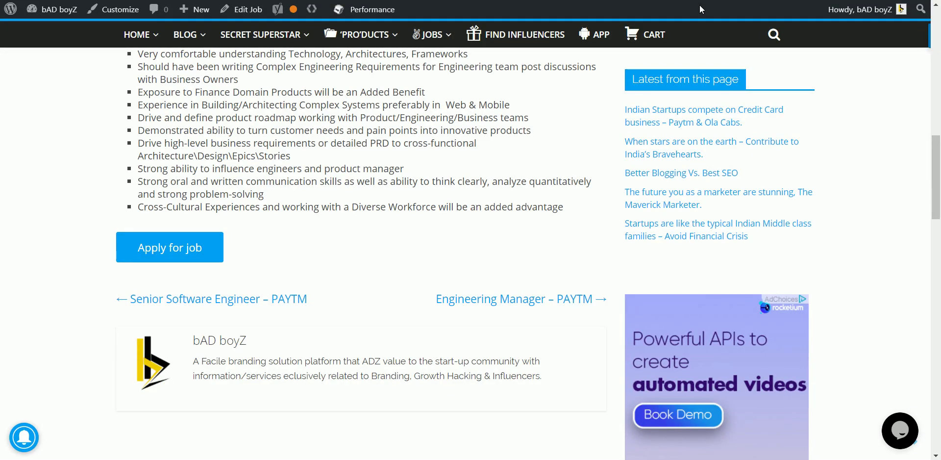
# - Scroll to the top of the Technical Product Manager – PAYTM job post
pyautogui.scroll(5, 445, 158)
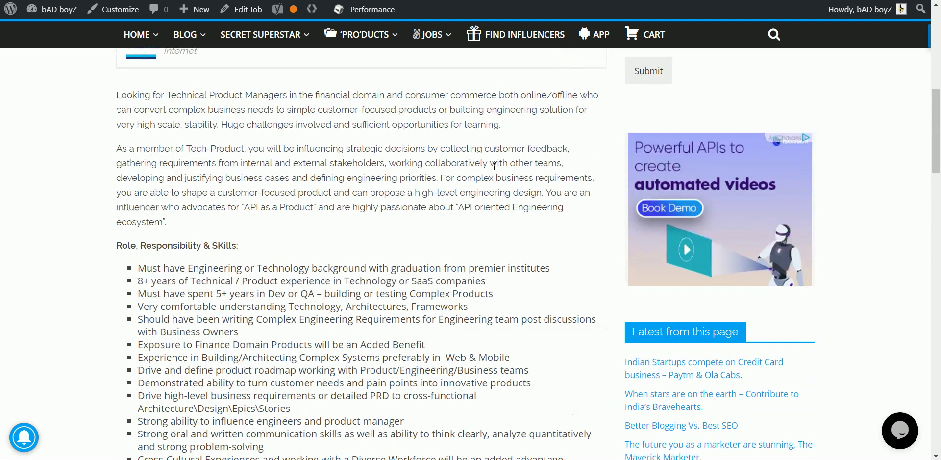
pyautogui.scroll(4, 494, 166)
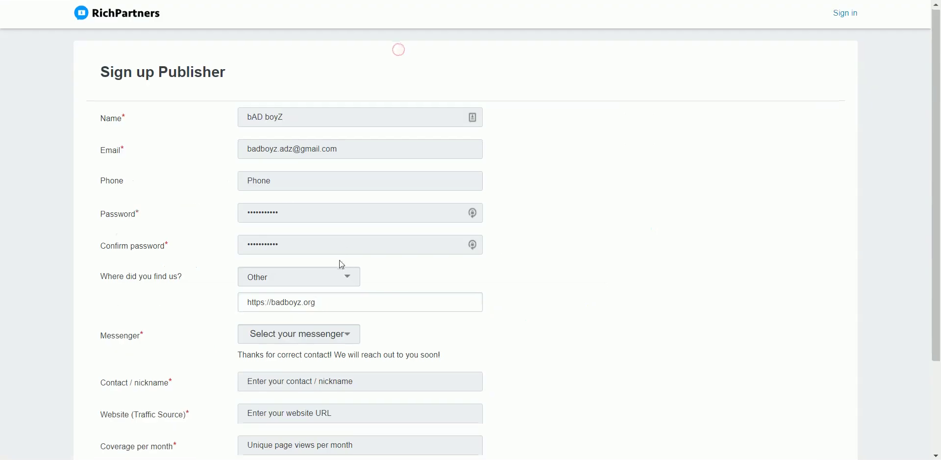
pyautogui.scroll(-2, 338, 259)
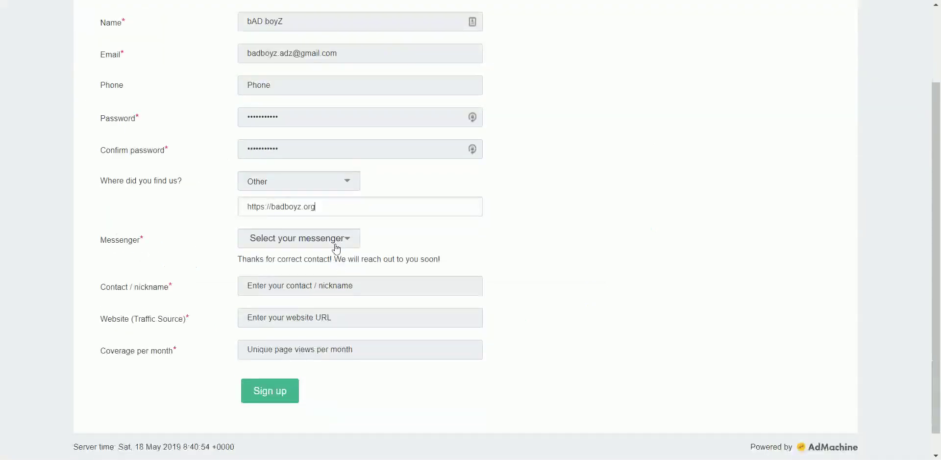
pyautogui.tripleClick(330, 202)
pyautogui.write('https://badboyz.org/')
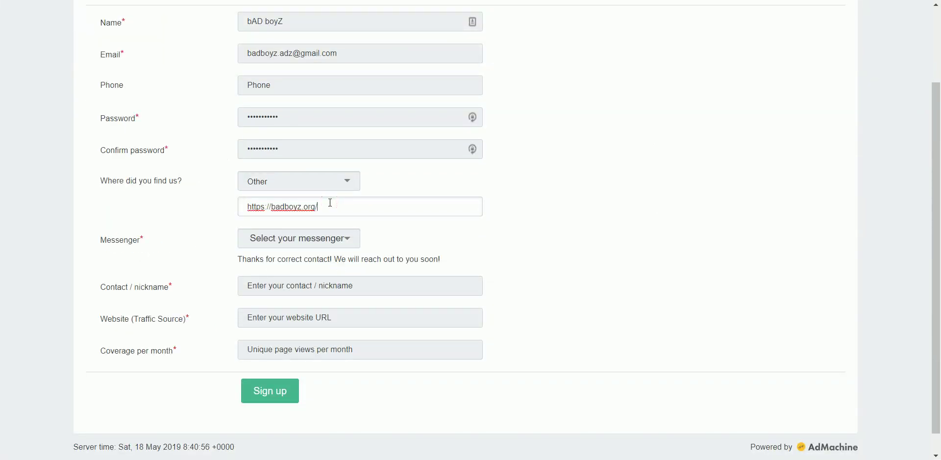
pyautogui.scroll(-1, 330, 202)
pyautogui.click(321, 216)
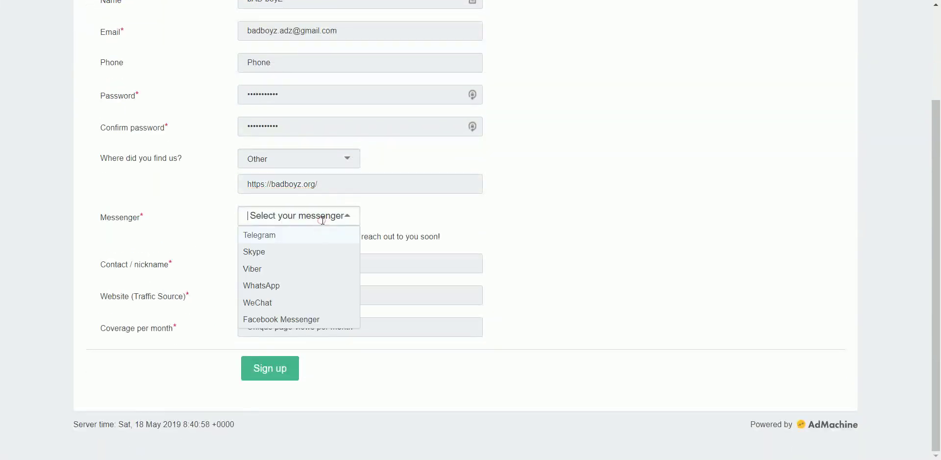
pyautogui.click(299, 288)
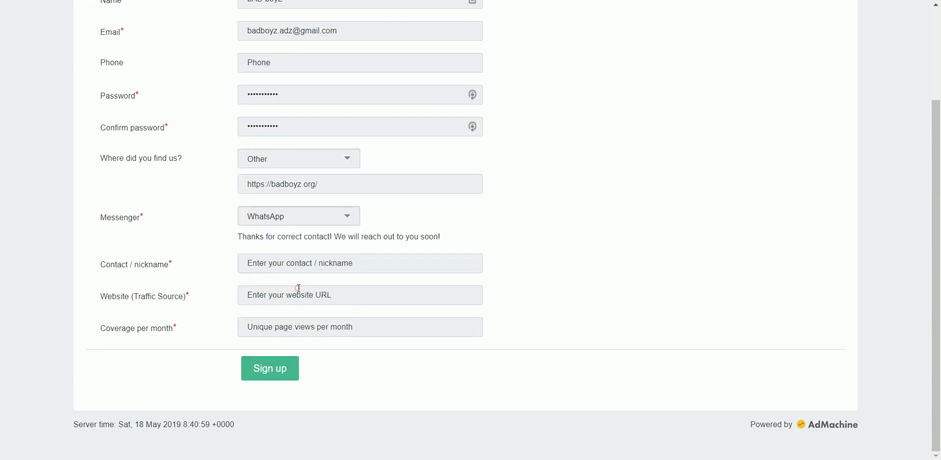
pyautogui.click(318, 260)
pyautogui.write('MASKK')
pyautogui.press('Tab')
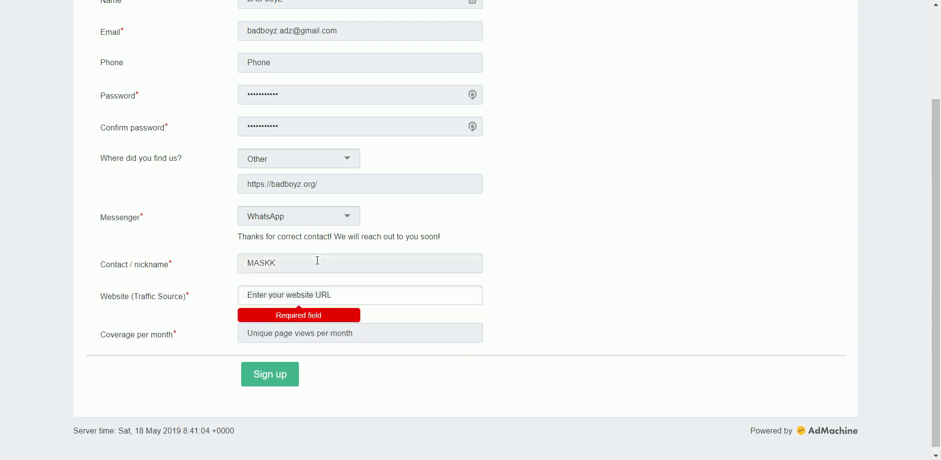
pyautogui.write('https://badboyz.org/')
pyautogui.click(308, 326)
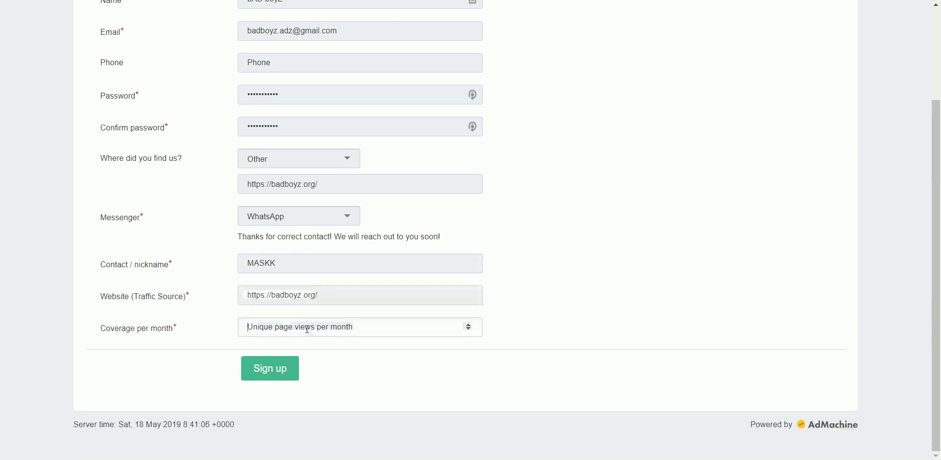
pyautogui.write('1500')
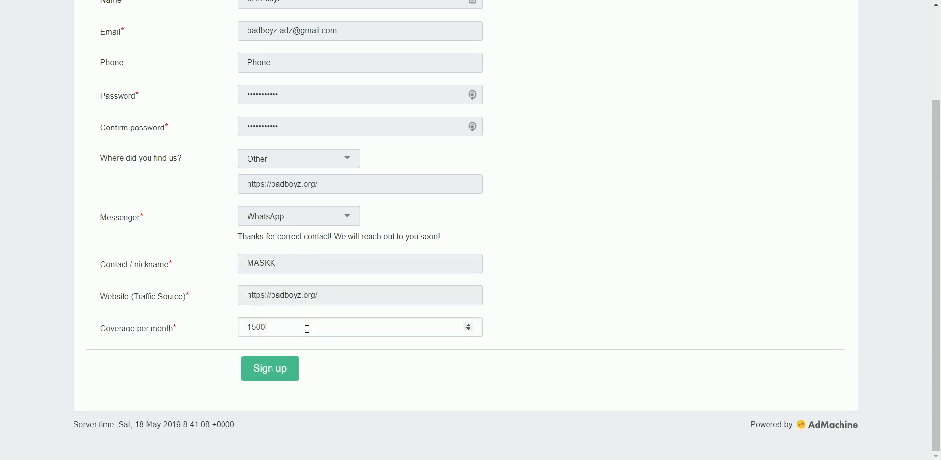
pyautogui.click(294, 368)
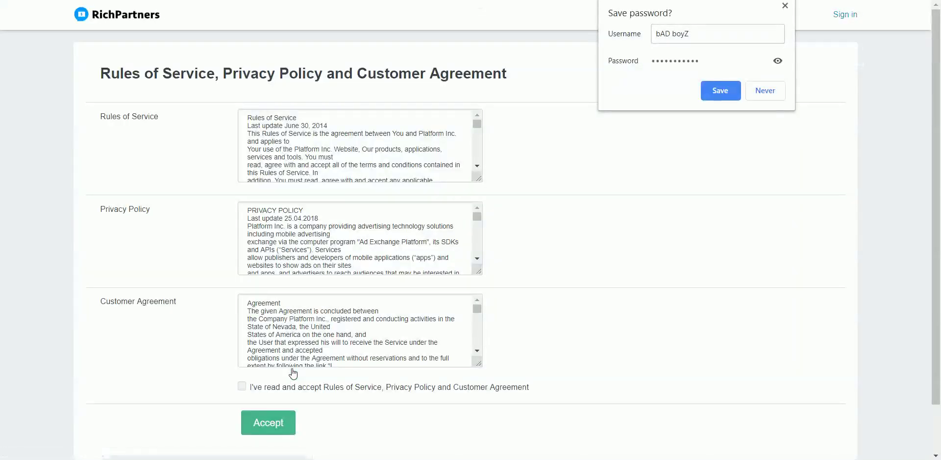
# - Save the password in Chrome, read through the Rules, Policy and Agreement, and accept them
pyautogui.click(719, 90)
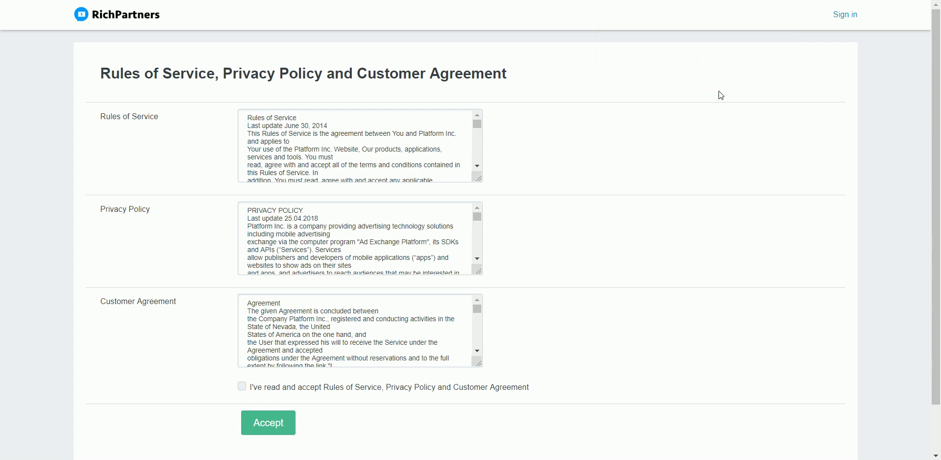
pyautogui.scroll(-10, 364, 145)
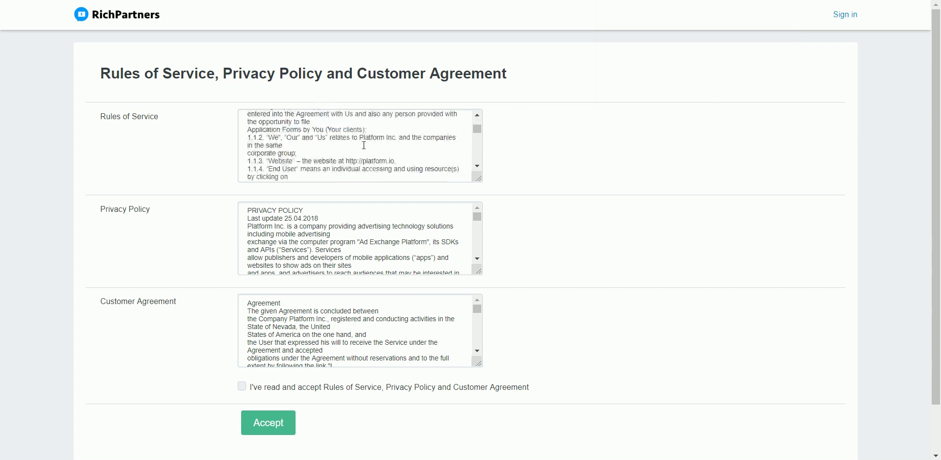
pyautogui.scroll(-3, 364, 145)
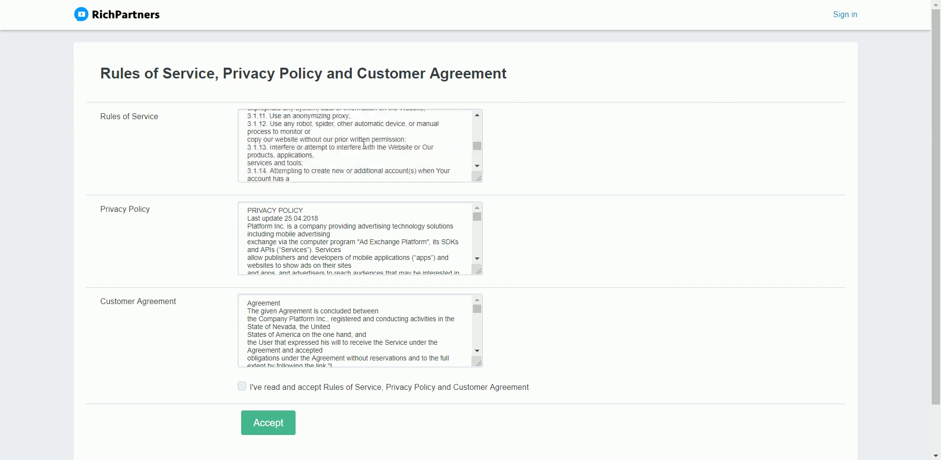
pyautogui.scroll(-10, 365, 145)
pyautogui.scroll(-5, 307, 256)
pyautogui.scroll(-2, 335, 170)
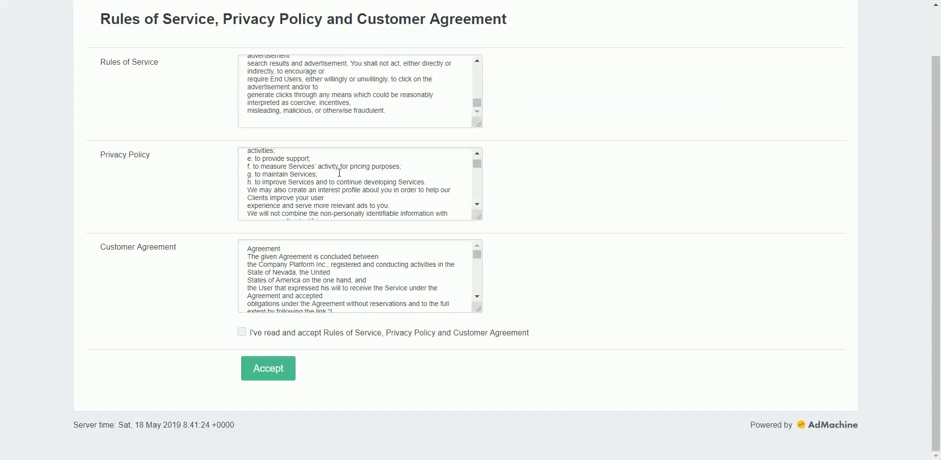
pyautogui.scroll(-15, 340, 164)
pyautogui.scroll(-8, 340, 175)
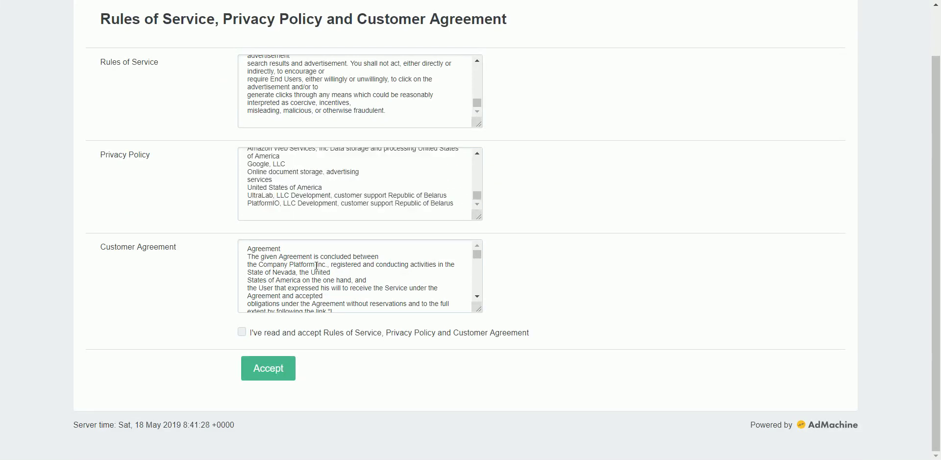
pyautogui.scroll(-20, 316, 267)
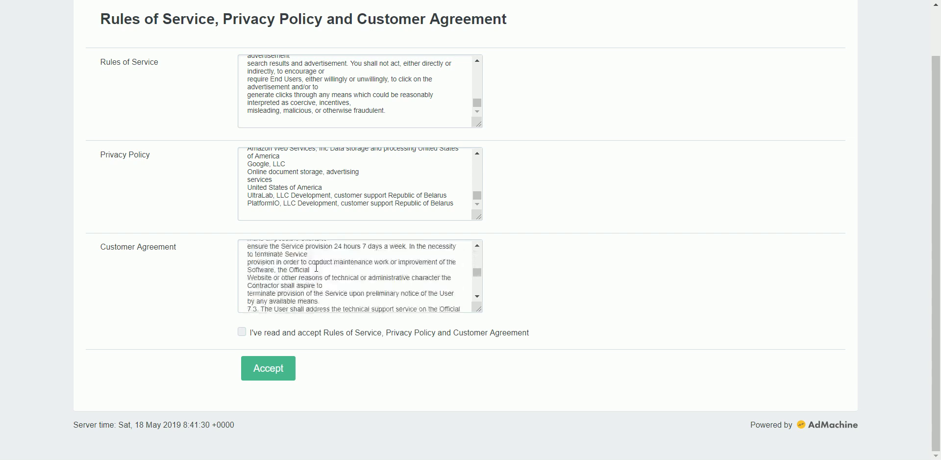
pyautogui.scroll(-8, 316, 267)
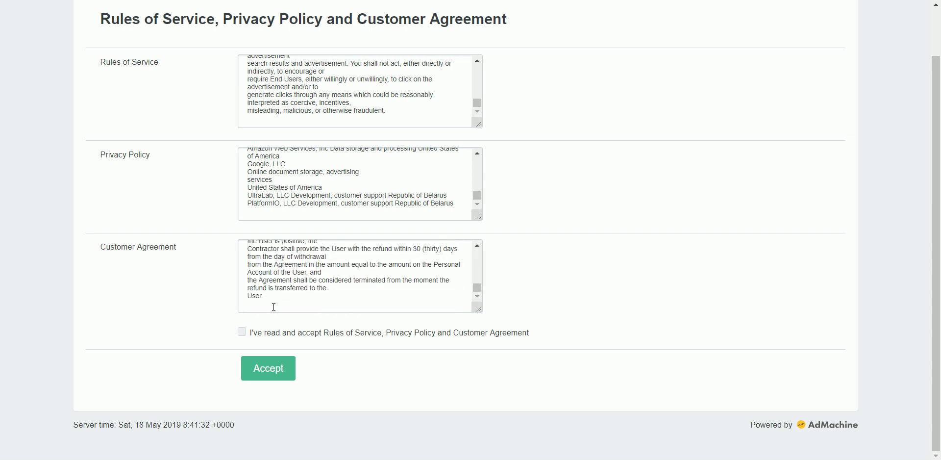
pyautogui.click(242, 333)
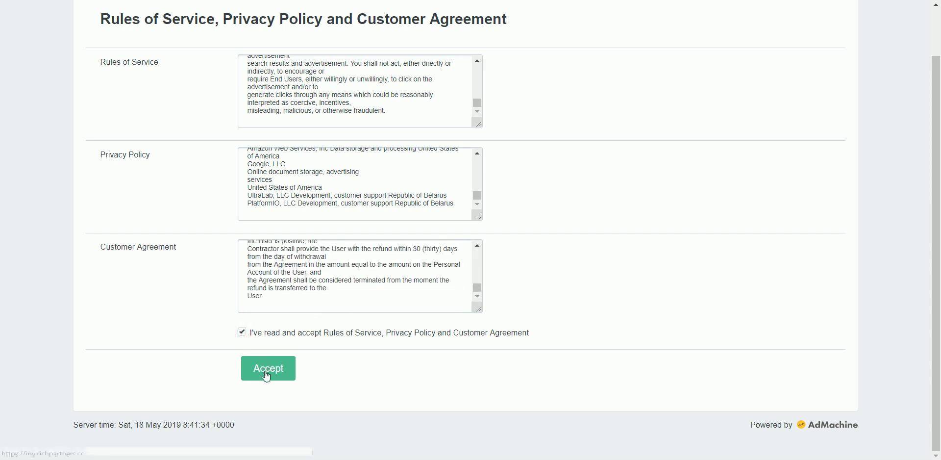
pyautogui.click(266, 372)
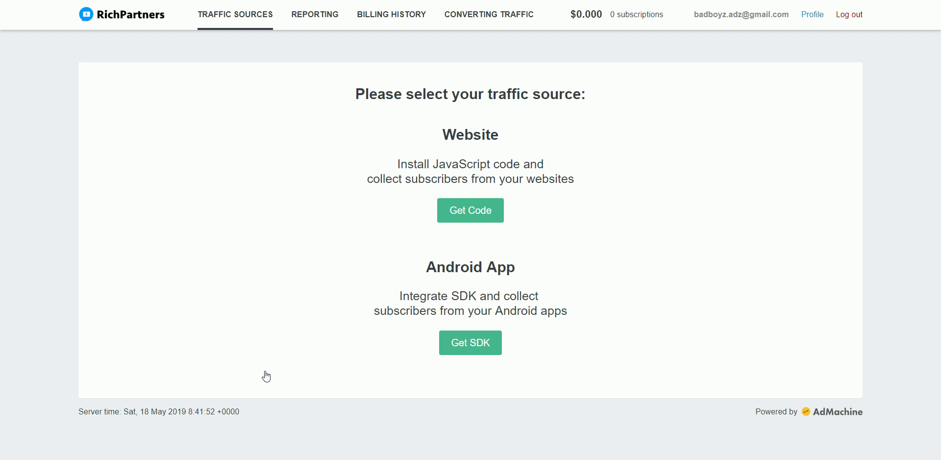
# - Choose Website to open a New push traffic source with its ad code
pyautogui.click(486, 216)
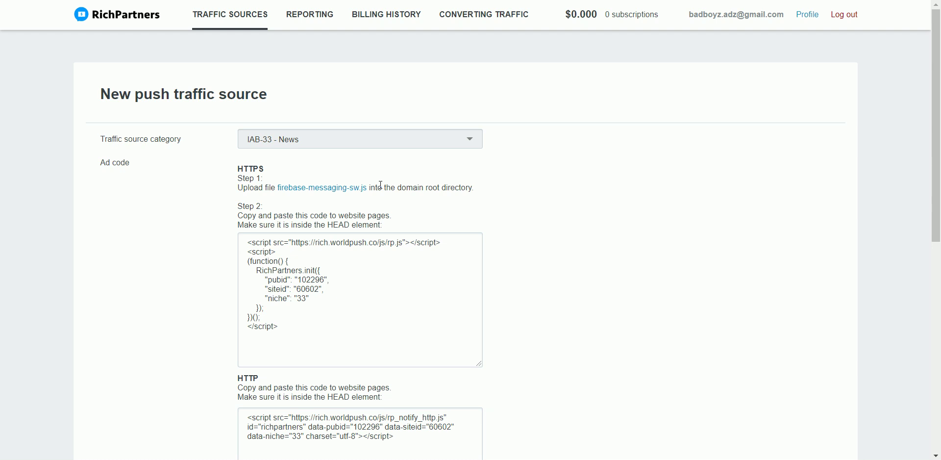
# - Change the traffic source category to IAB-121 - Marketing, giving niche 121 in the ad code
pyautogui.click(375, 139)
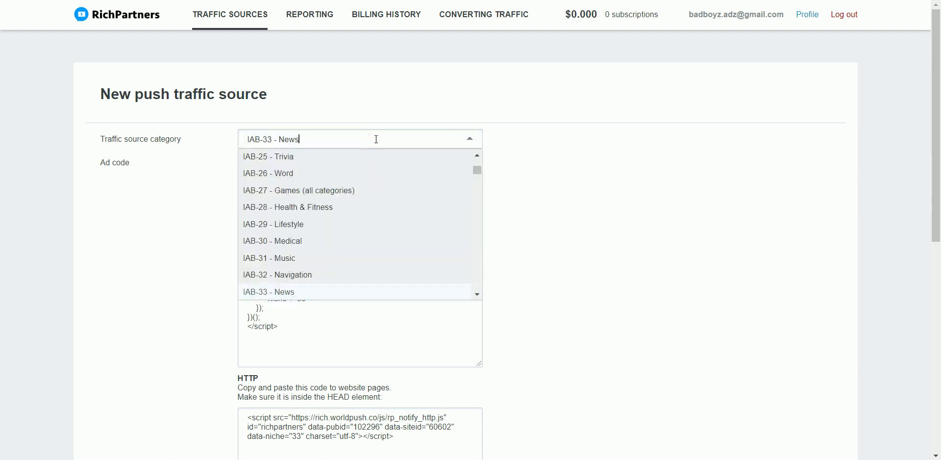
pyautogui.scroll(4, 379, 188)
pyautogui.scroll(5, 381, 189)
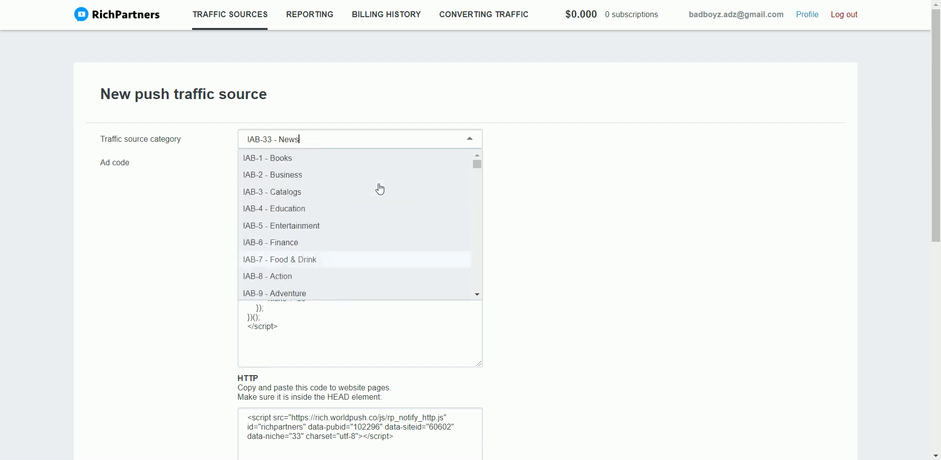
pyautogui.scroll(-12, 381, 190)
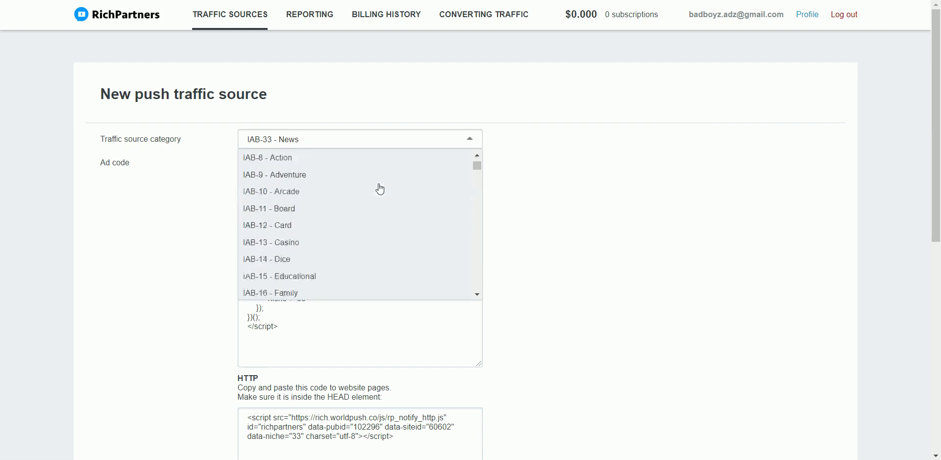
pyautogui.scroll(-6, 381, 189)
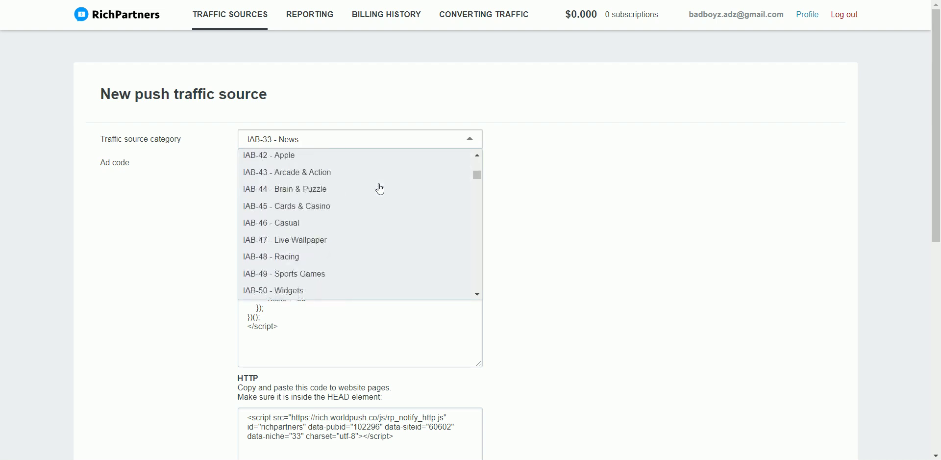
pyautogui.scroll(-2, 381, 189)
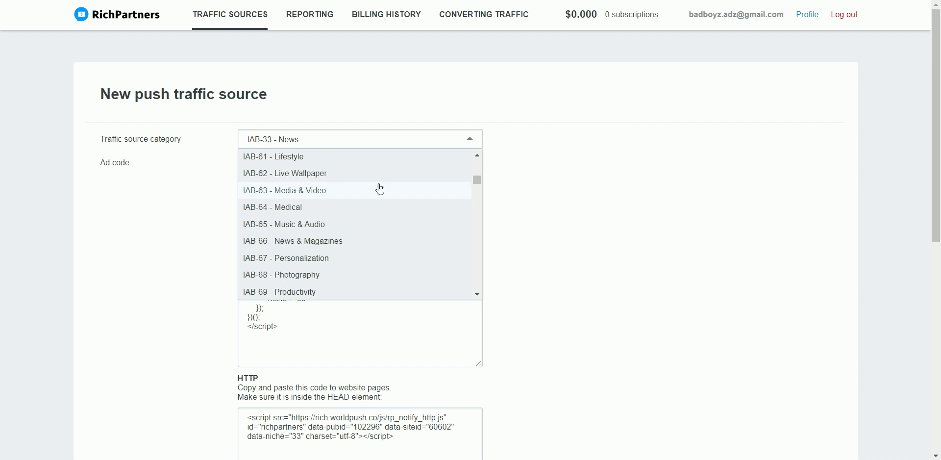
pyautogui.scroll(-2, 380, 189)
pyautogui.scroll(-5, 380, 189)
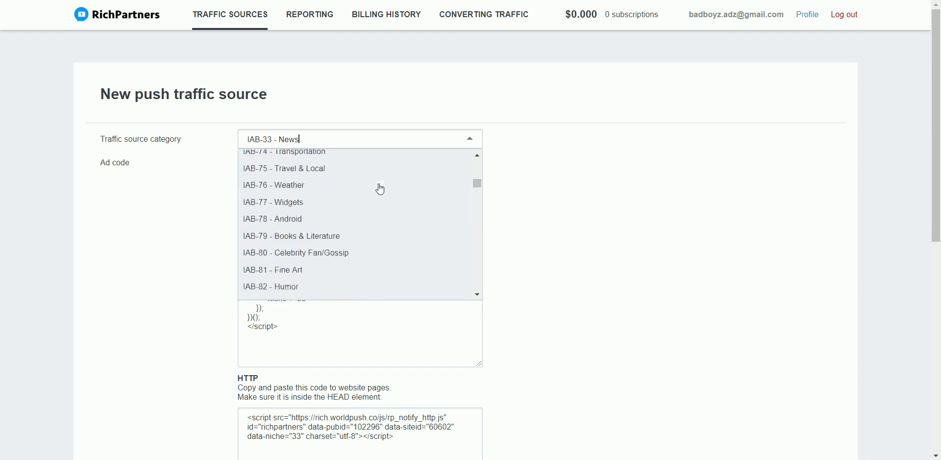
pyautogui.scroll(-4, 381, 189)
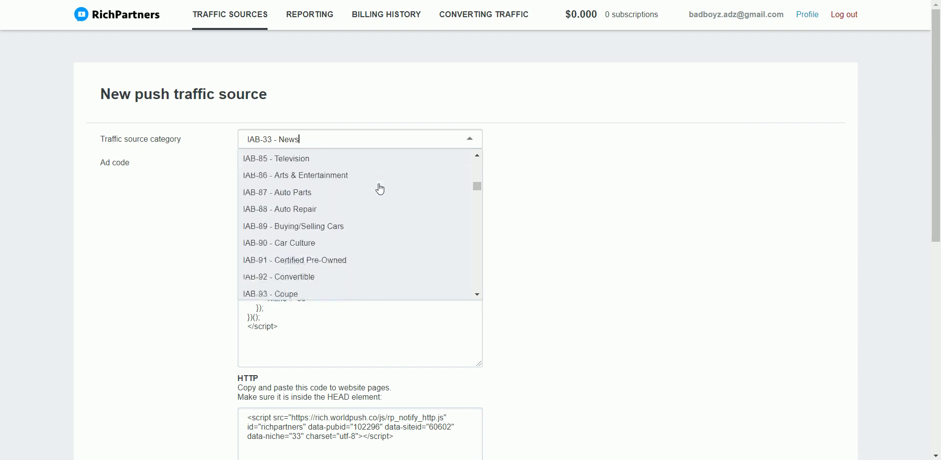
pyautogui.scroll(-10, 327, 261)
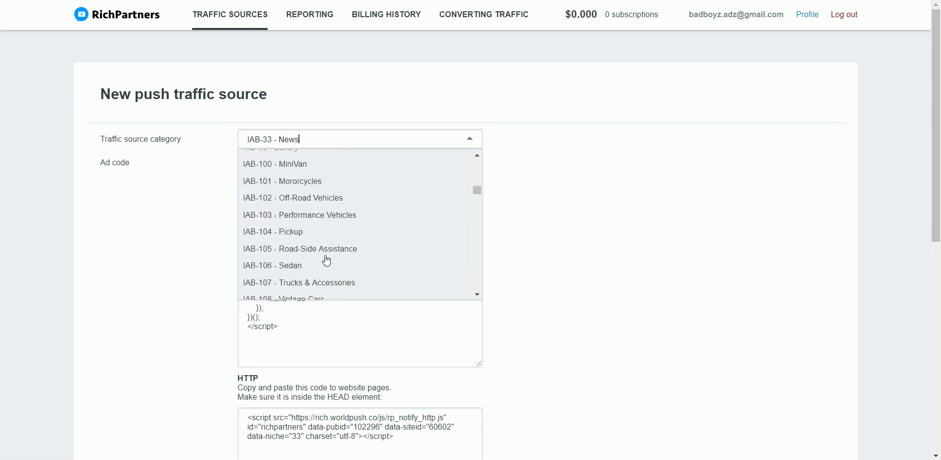
pyautogui.scroll(-1, 326, 258)
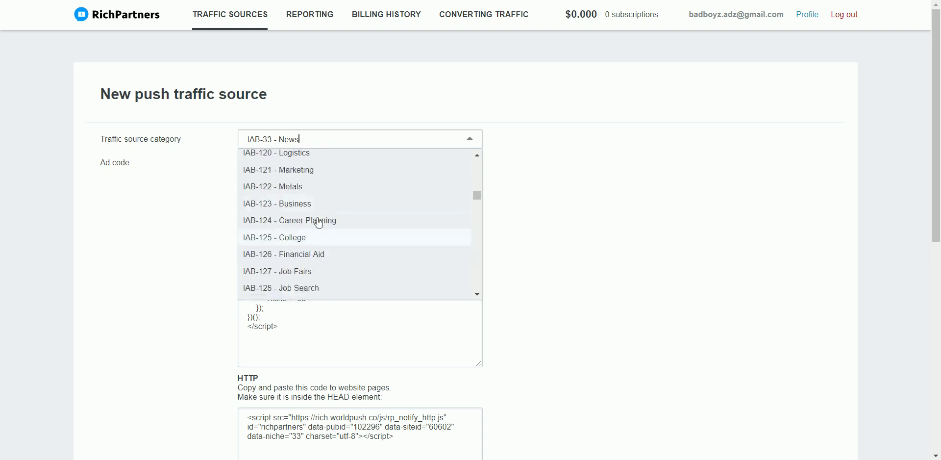
pyautogui.click(315, 179)
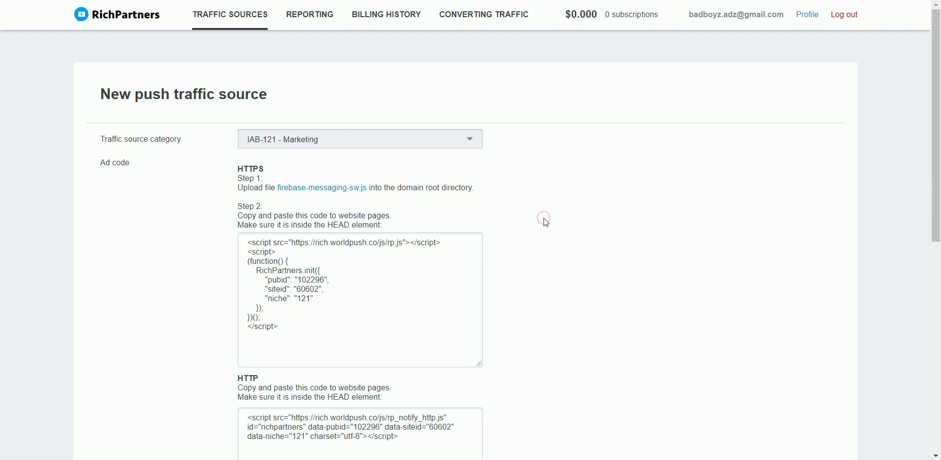
pyautogui.scroll(-7, 427, 292)
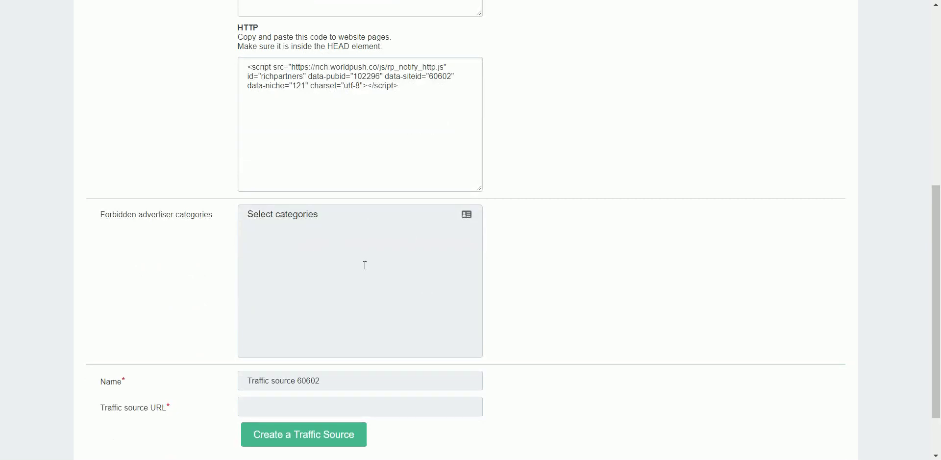
pyautogui.click(327, 382)
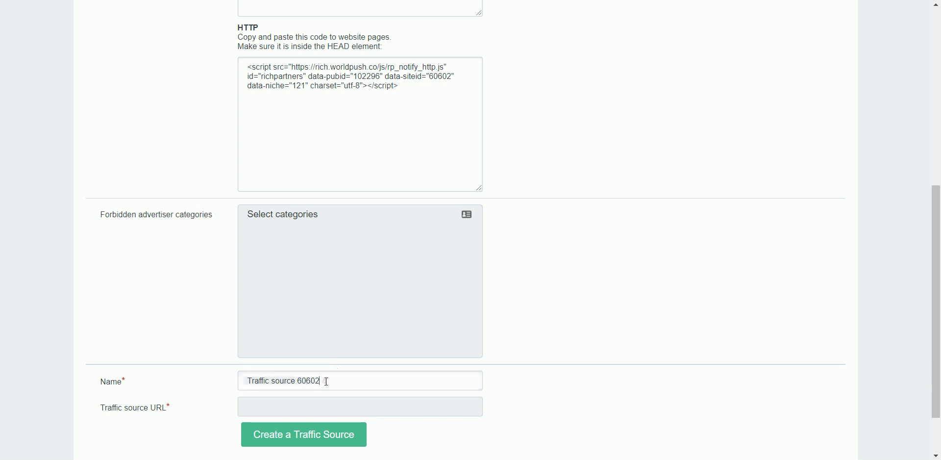
pyautogui.hotkey('ctrl', 'a')
pyautogui.write('Marketing')
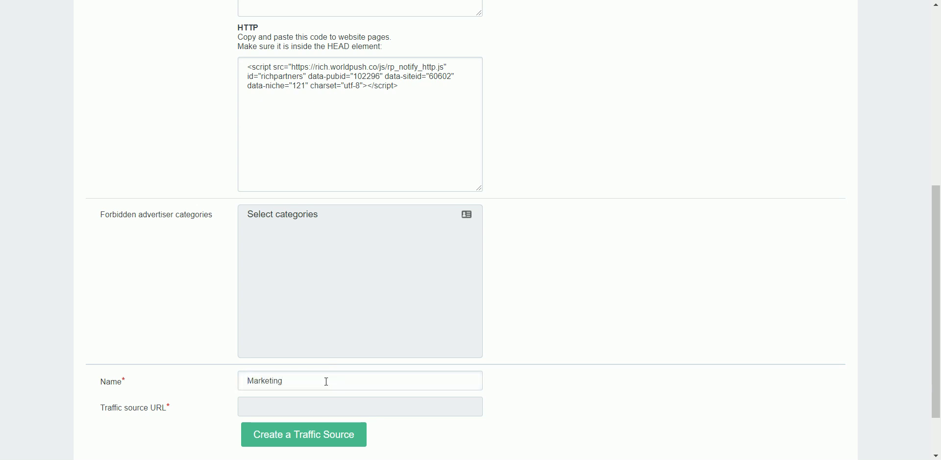
pyautogui.press('Home')
pyautogui.write('Digital')
pyautogui.click(322, 405)
pyautogui.write('https://badboyz.org/')
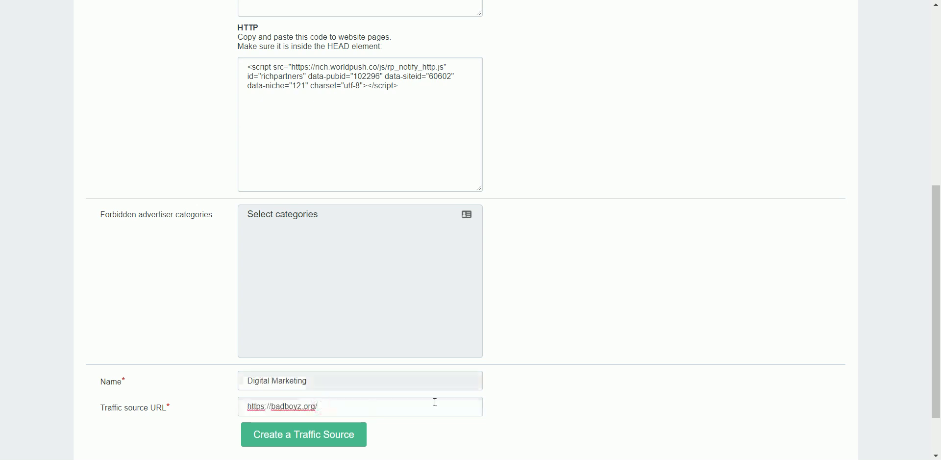
pyautogui.scroll(6, 560, 312)
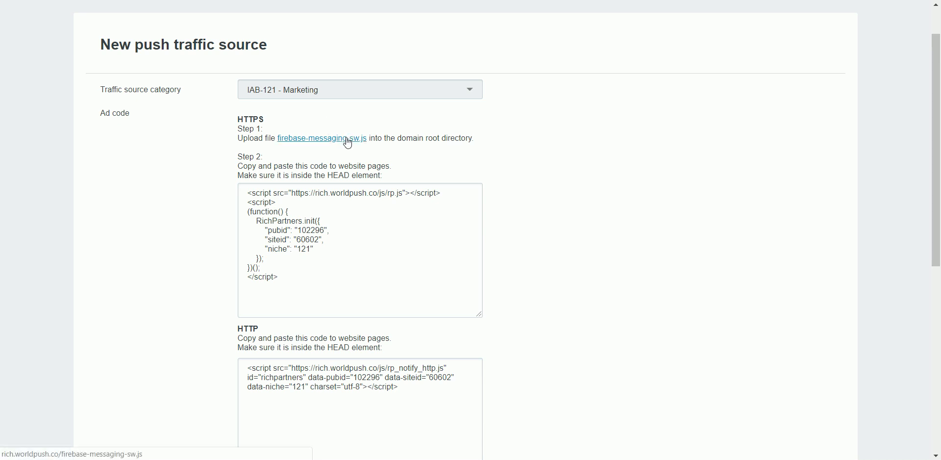
# - Select and copy the full HTTPS ad code, then create the Digital Marketing push source
pyautogui.scroll(1, 348, 143)
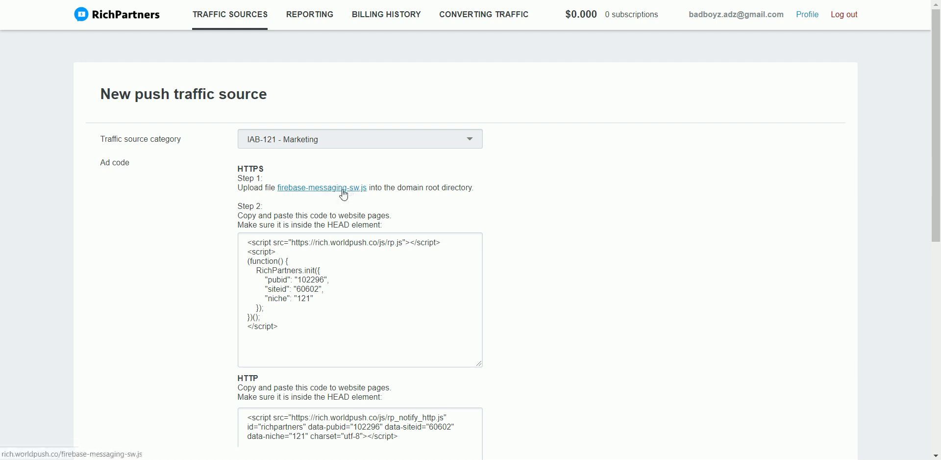
pyautogui.doubleClick(296, 318)
pyautogui.hotkey('ctrl', 'a')
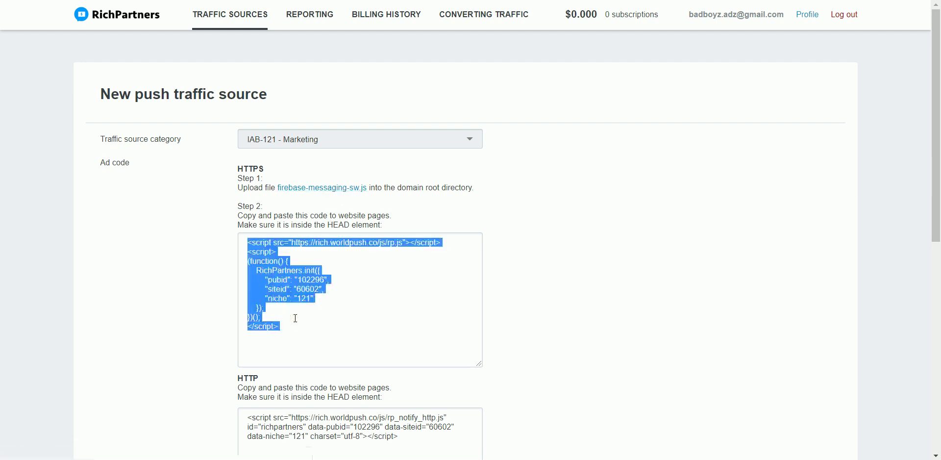
pyautogui.scroll(-8, 296, 318)
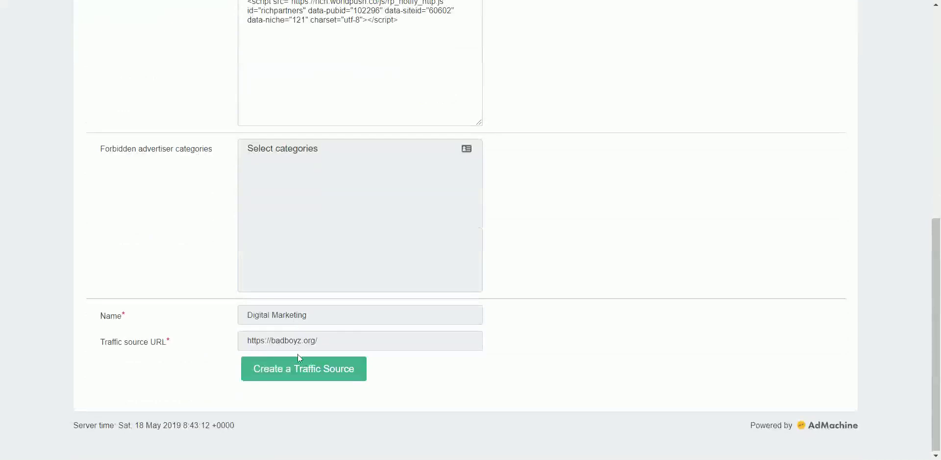
pyautogui.scroll(1, 296, 251)
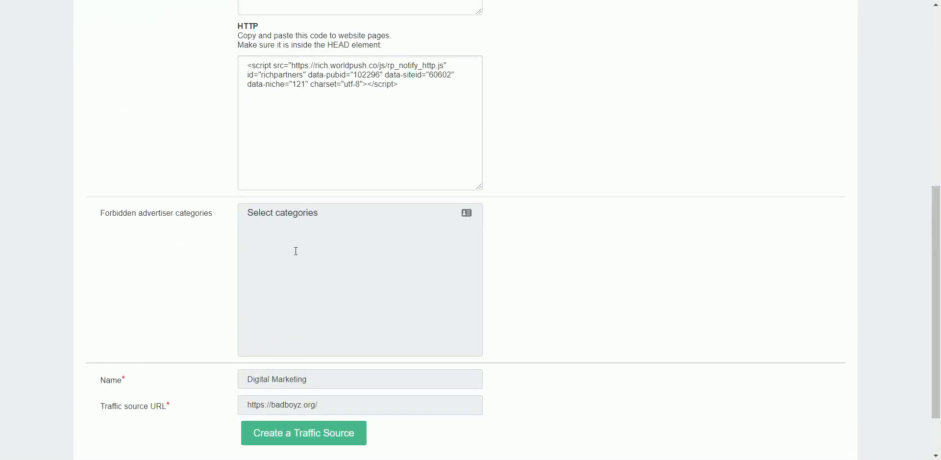
pyautogui.scroll(-1, 296, 251)
pyautogui.scroll(5, 296, 251)
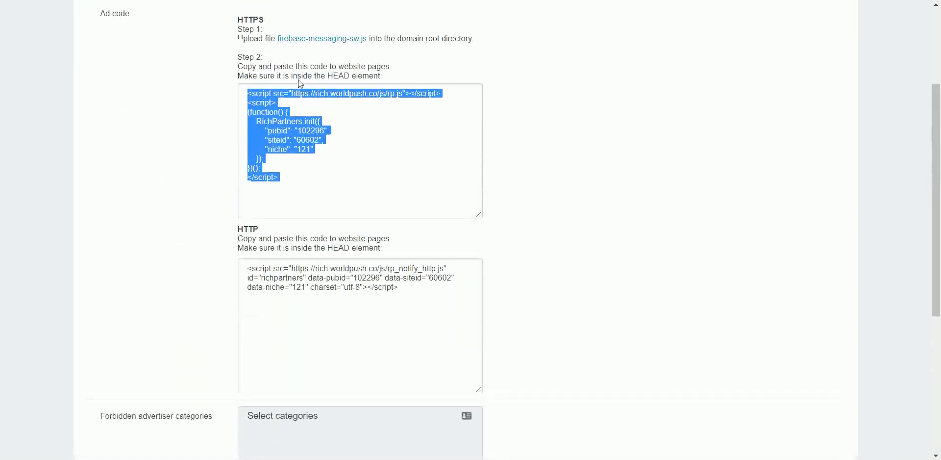
pyautogui.moveTo(307, 76); pyautogui.dragTo(391, 87)
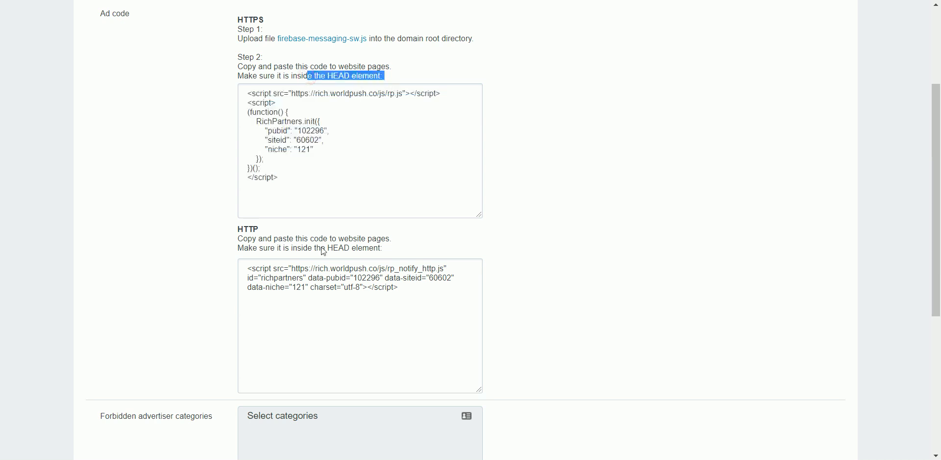
pyautogui.scroll(-5, 323, 251)
pyautogui.click(296, 373)
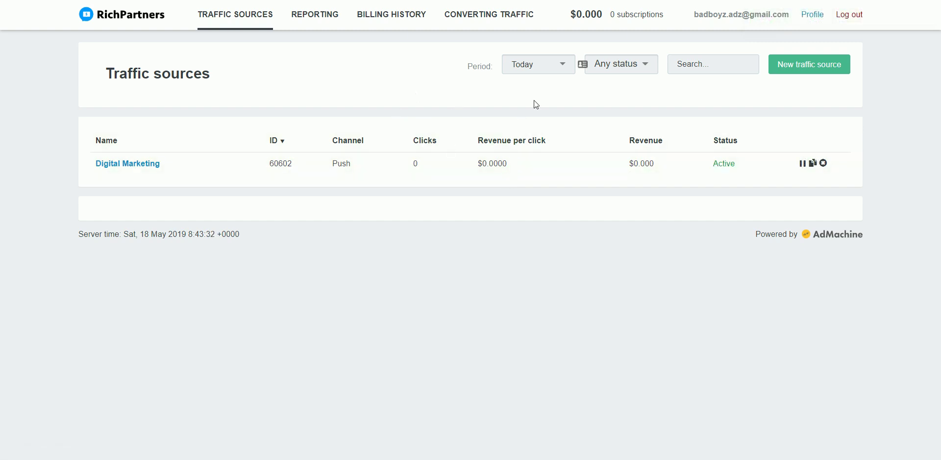
# - Open the My profile page and scroll down to the payment section
pyautogui.click(812, 16)
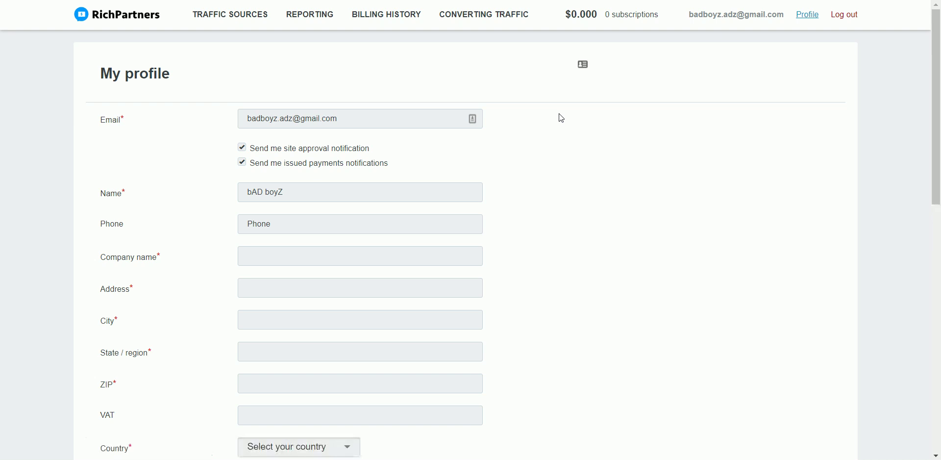
pyautogui.scroll(-3, 460, 202)
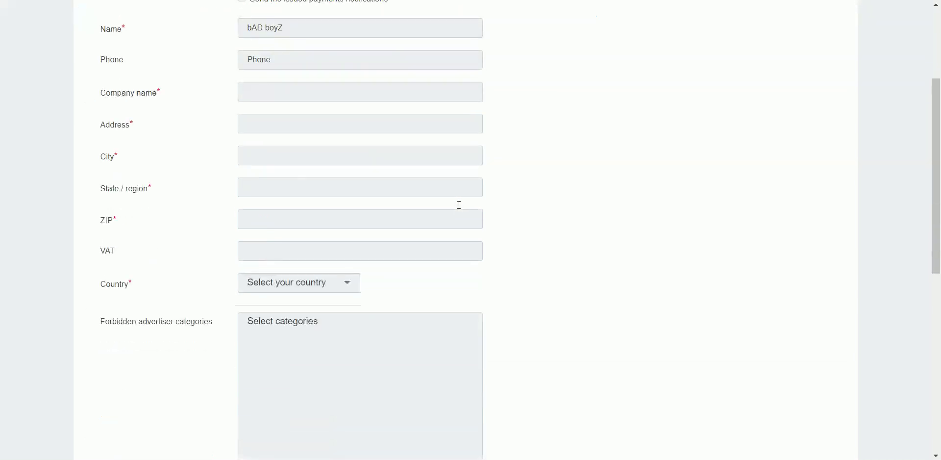
pyautogui.scroll(2, 458, 204)
pyautogui.scroll(-4, 459, 204)
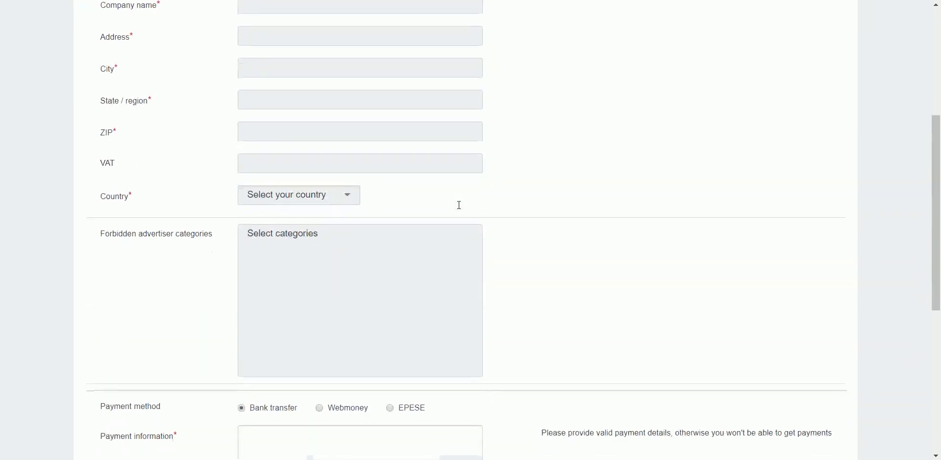
pyautogui.scroll(-3, 459, 205)
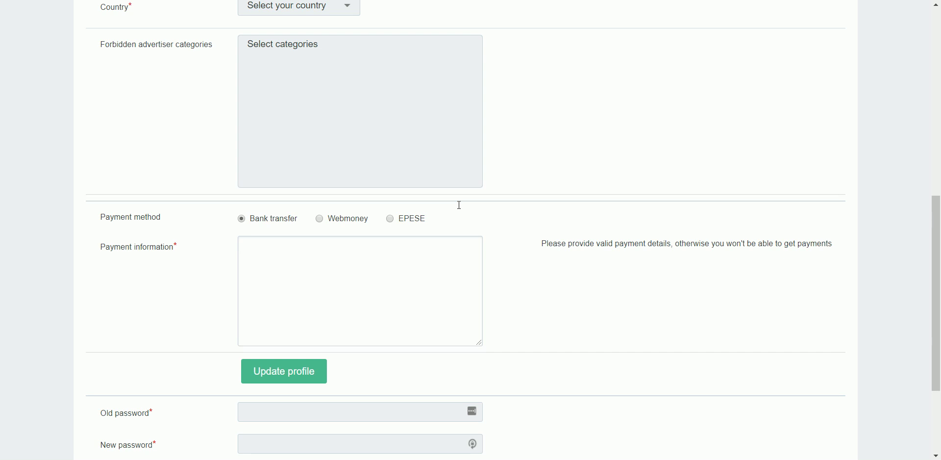
# - Keep Bank transfer as the payment method after trying Webmoney, and select the payment details hint
pyautogui.click(321, 222)
pyautogui.click(269, 222)
pyautogui.tripleClick(571, 243)
pyautogui.scroll(-3, 352, 368)
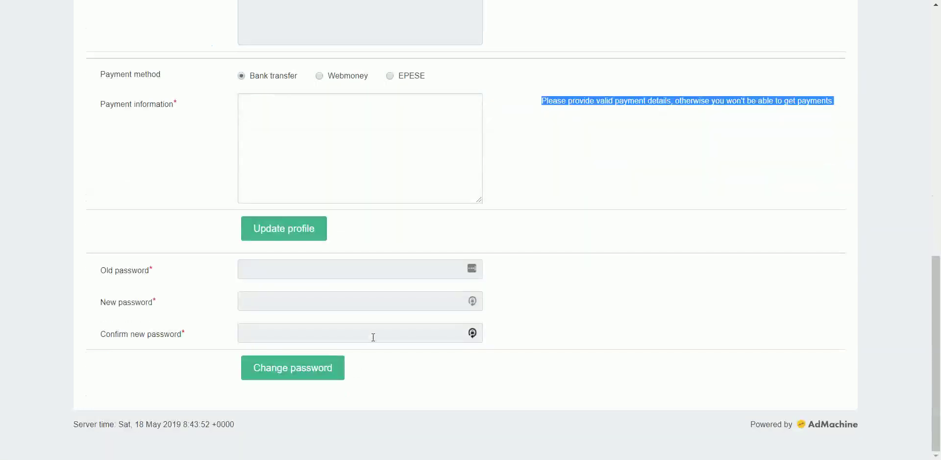
pyautogui.click(314, 140)
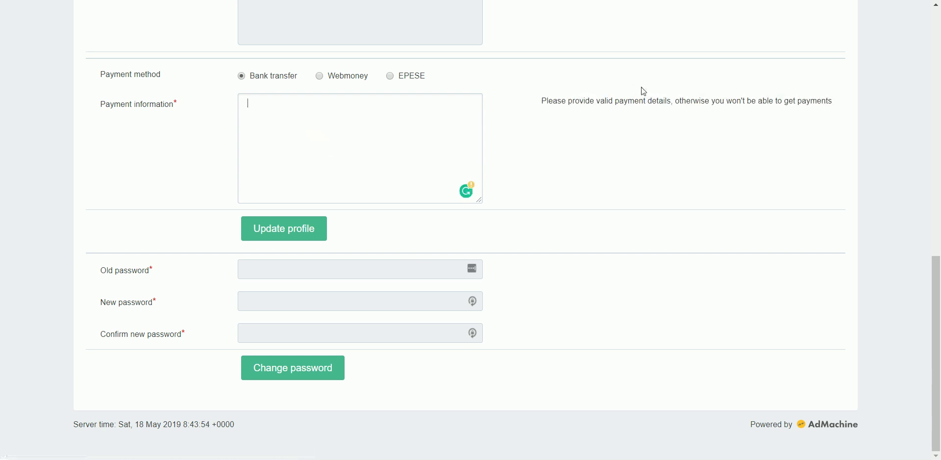
pyautogui.scroll(10, 615, 104)
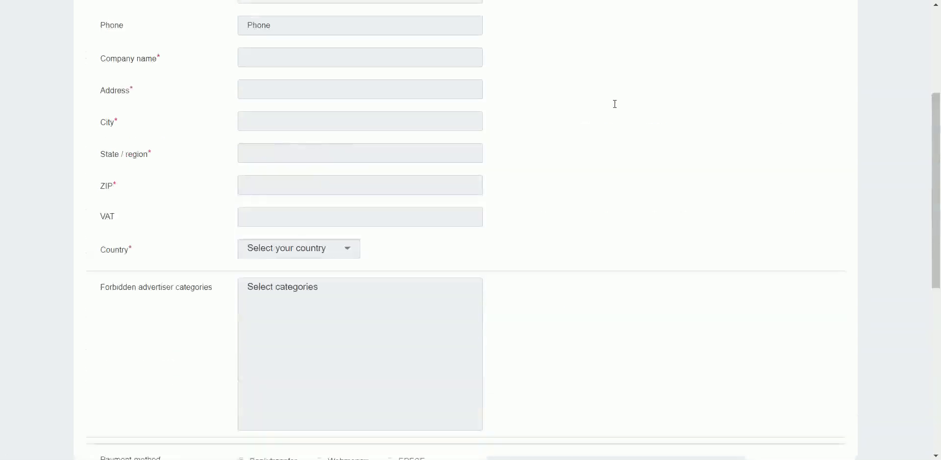
pyautogui.scroll(-4, 615, 103)
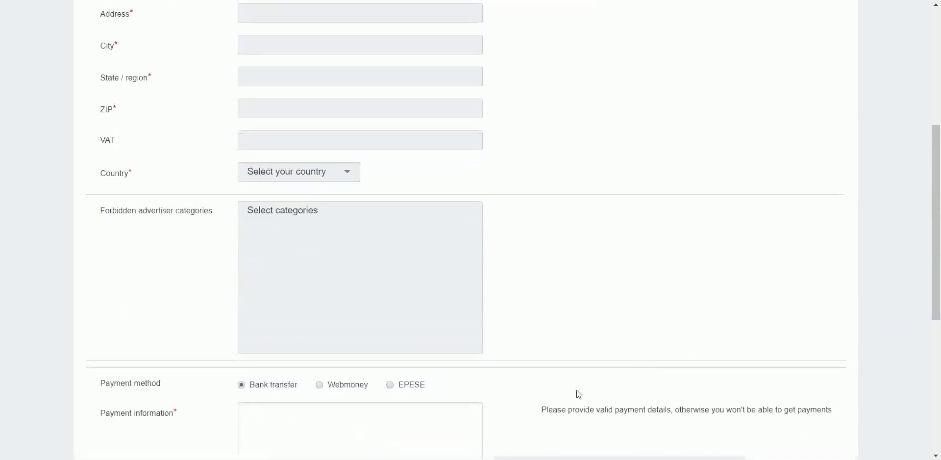
pyautogui.moveTo(542, 408); pyautogui.dragTo(839, 406)
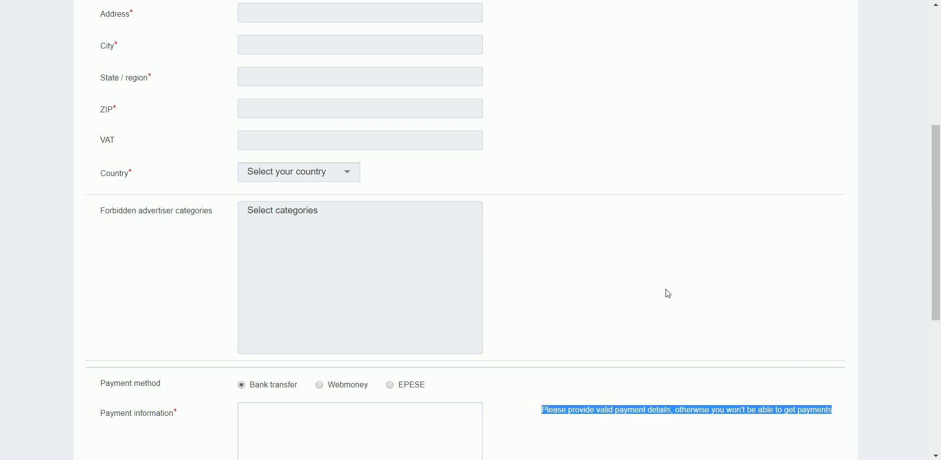
pyautogui.scroll(4, 666, 292)
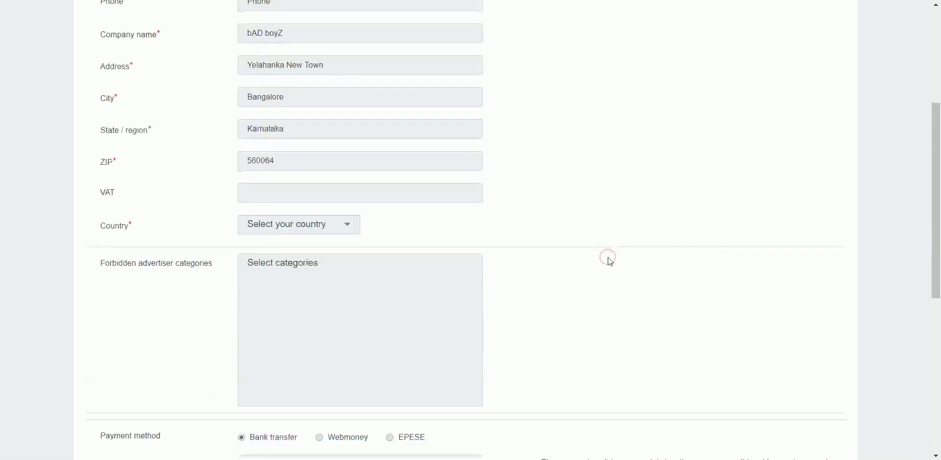
# - Set the profile country to India using the country dropdown search
pyautogui.click(331, 224)
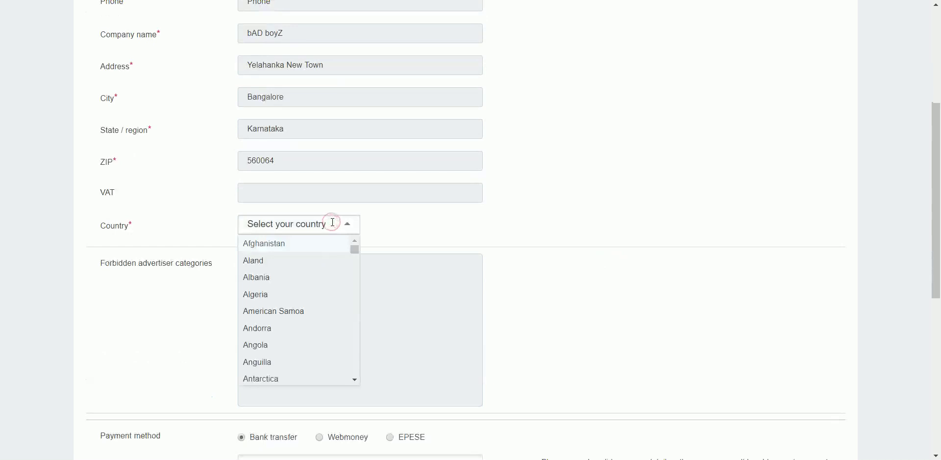
pyautogui.write('I')
pyautogui.scroll(-5, 282, 289)
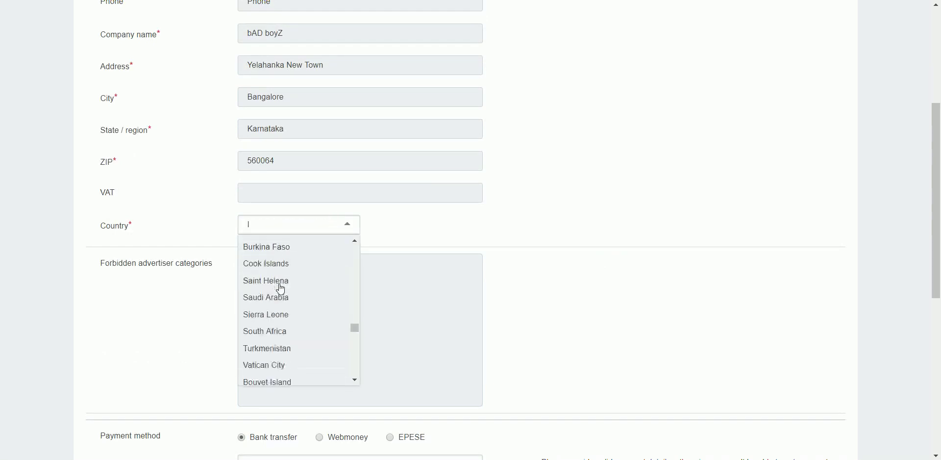
pyautogui.scroll(-3, 282, 289)
pyautogui.write('ndi')
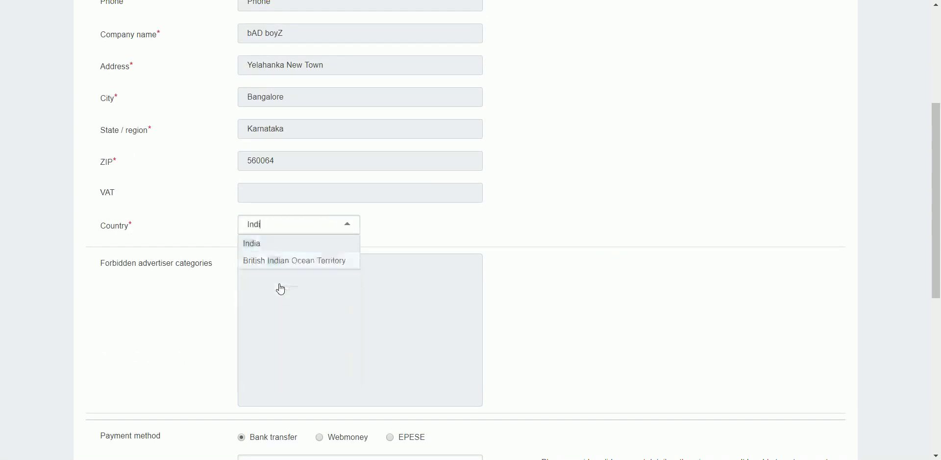
pyautogui.click(269, 244)
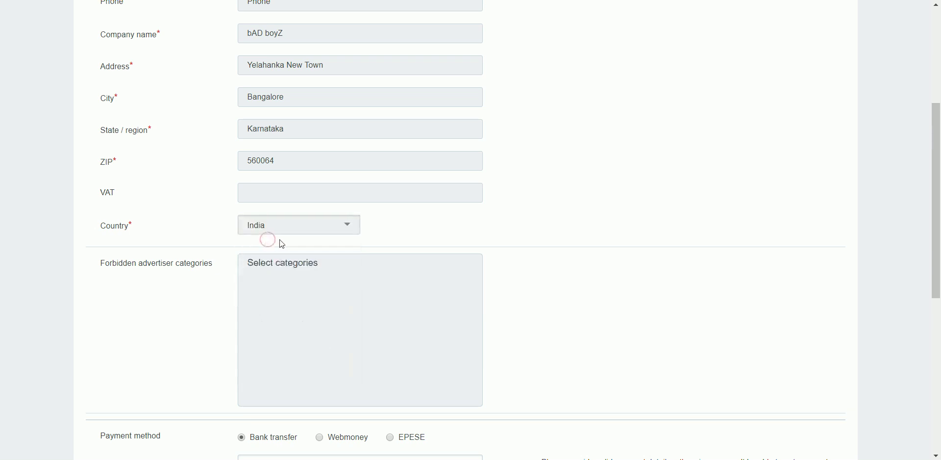
# - Submit the profile with Update profile, which flags VAT as required
pyautogui.scroll(-6, 416, 264)
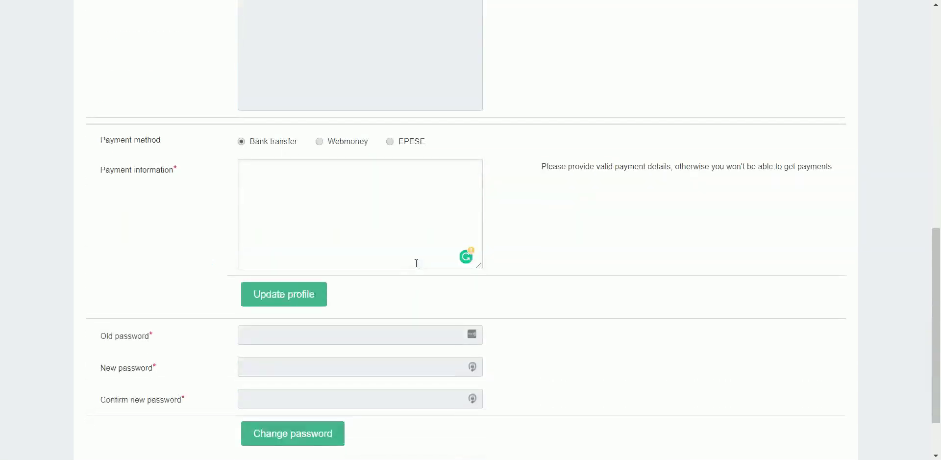
pyautogui.scroll(-2, 416, 263)
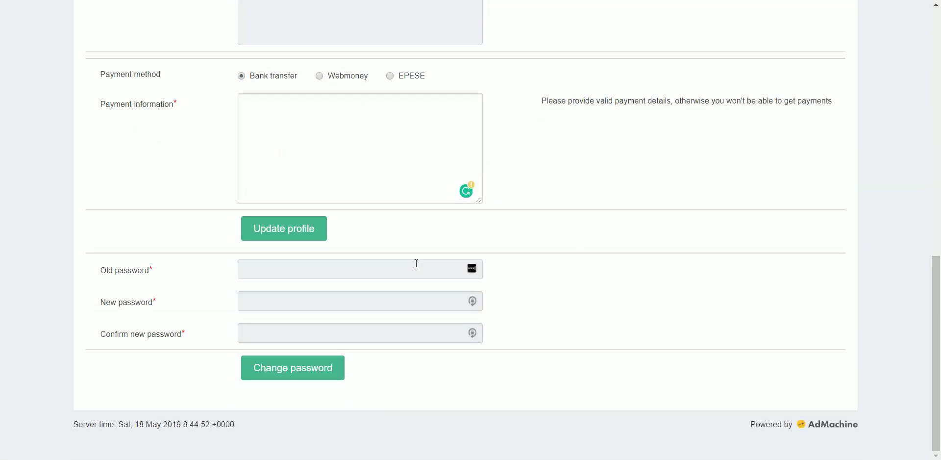
pyautogui.scroll(12, 324, 225)
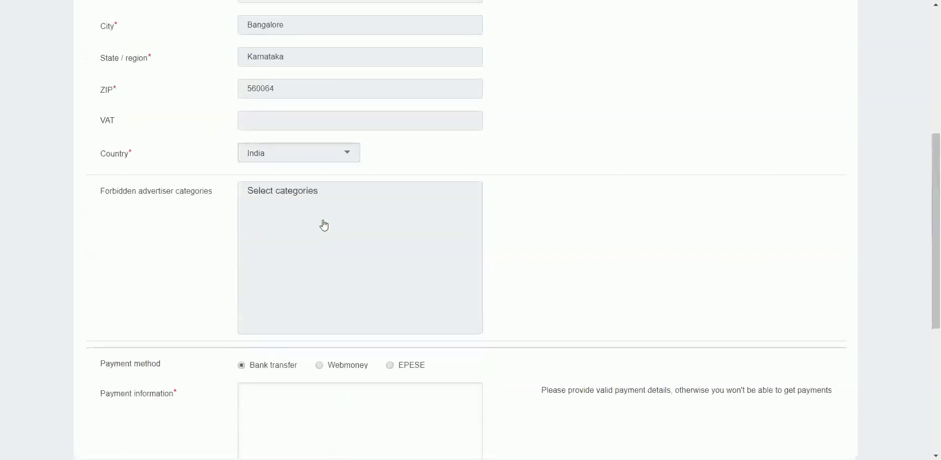
pyautogui.scroll(-12, 325, 225)
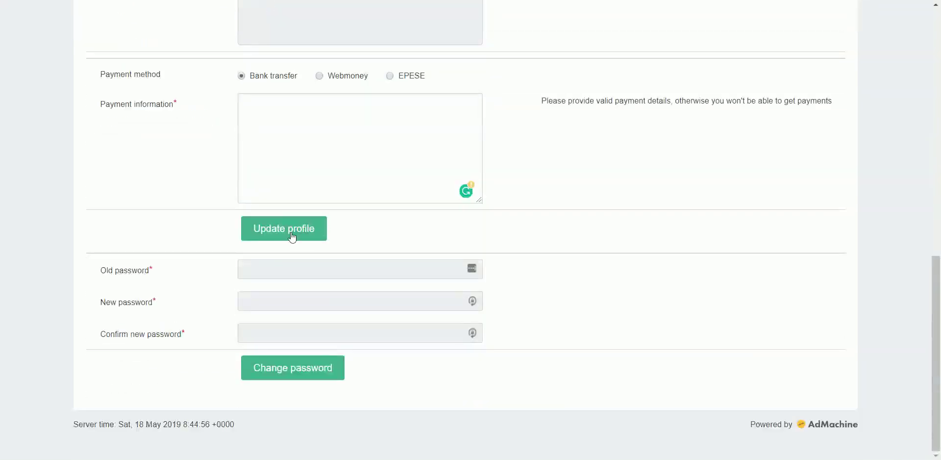
pyautogui.click(292, 237)
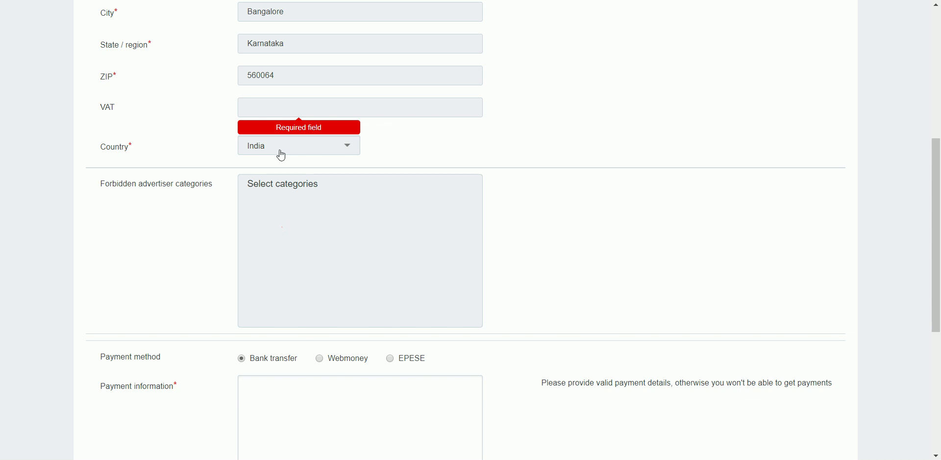
# - Enter NA as the VAT value and resubmit the profile
pyautogui.click(285, 103)
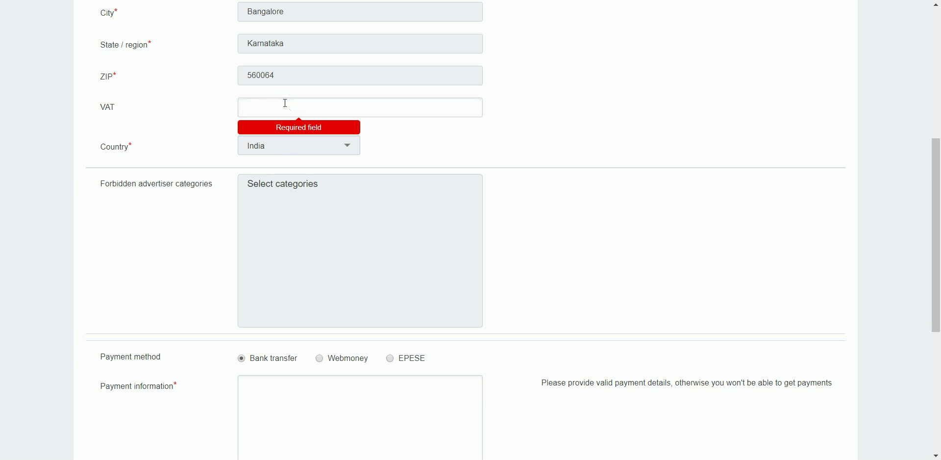
pyautogui.write('NA')
pyautogui.press('Return')
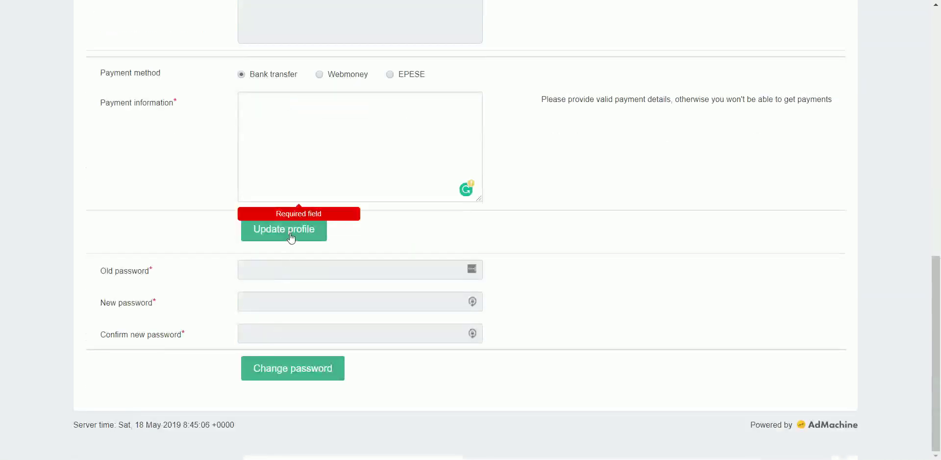
pyautogui.click(288, 237)
pyautogui.scroll(5, 436, 133)
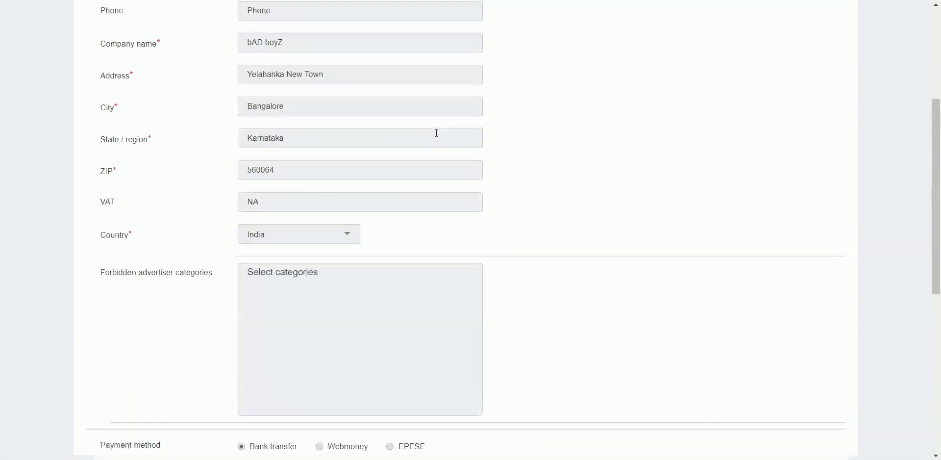
pyautogui.scroll(-5, 436, 133)
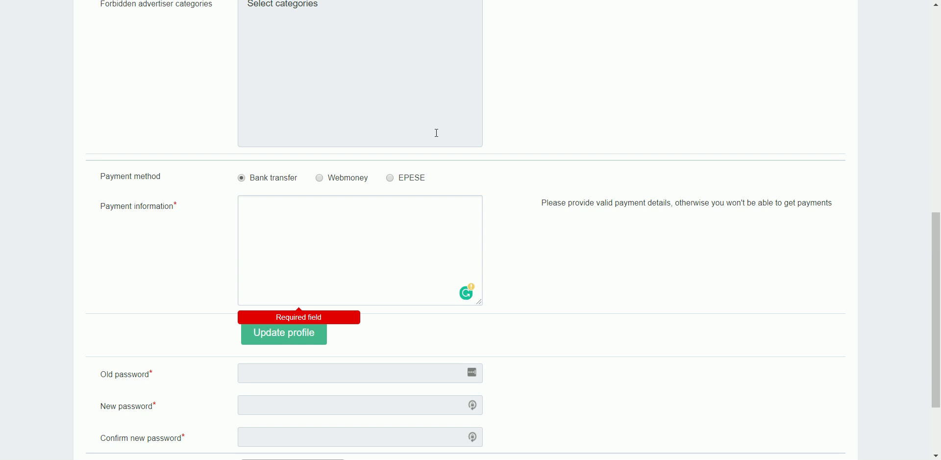
# - Enter State Bank of India, the bank account number and IFSC code SBIN0011092 as payment information, then save
pyautogui.click(327, 224)
pyautogui.write('Stae')
pyautogui.write('te Bank')
pyautogui.write(' of India')
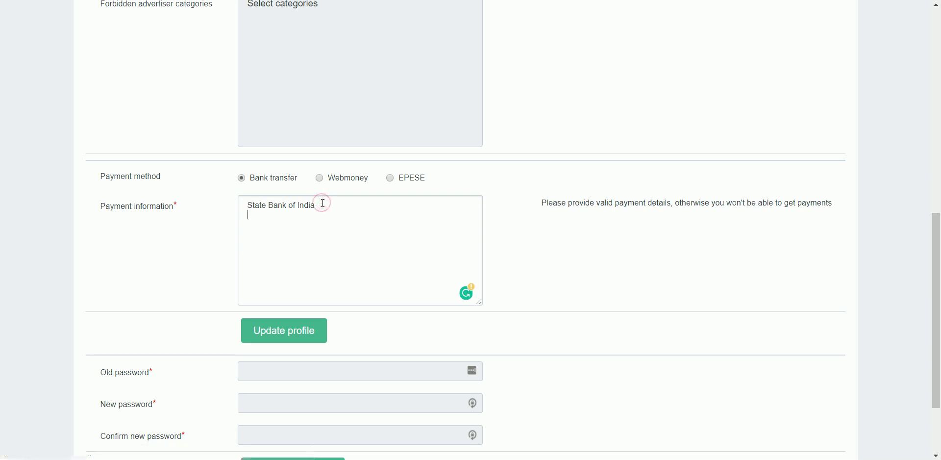
pyautogui.press('Return')
pyautogui.write('ACC. NO:')
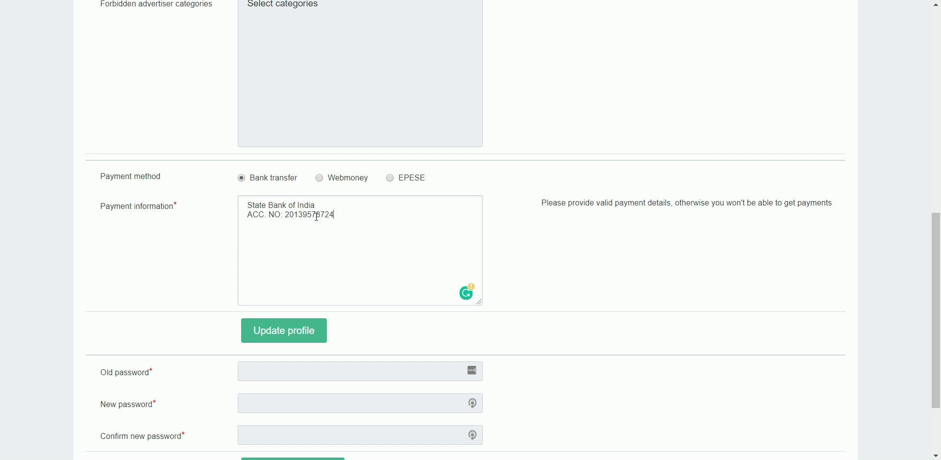
pyautogui.press('Return')
pyautogui.write('IFSC Code: SBIN0011092')
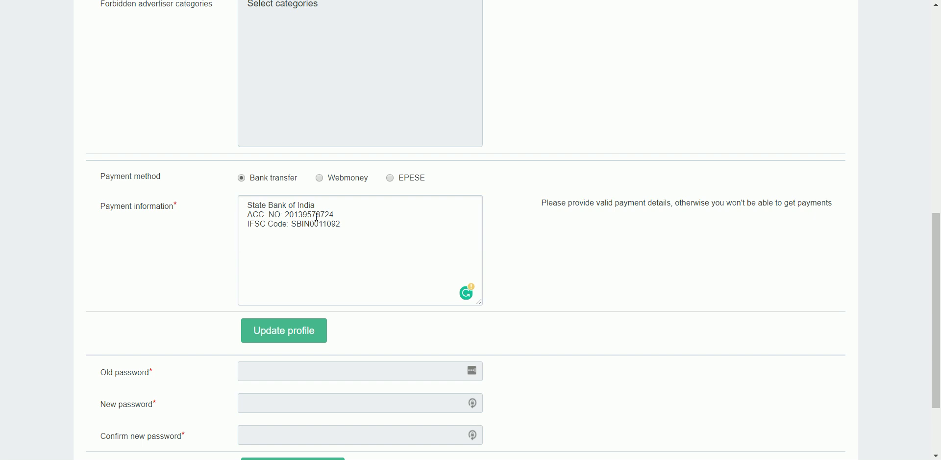
pyautogui.click(270, 331)
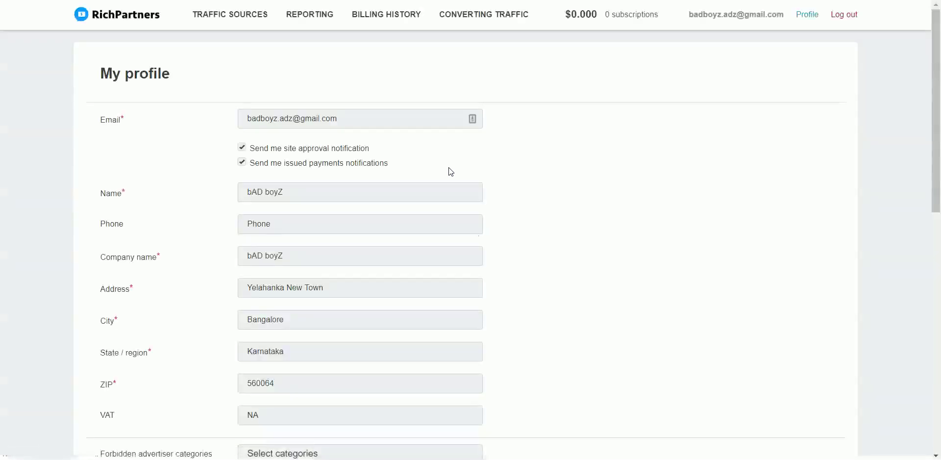
# - Go to Reporting, then to the Traffic sources list
pyautogui.click(311, 13)
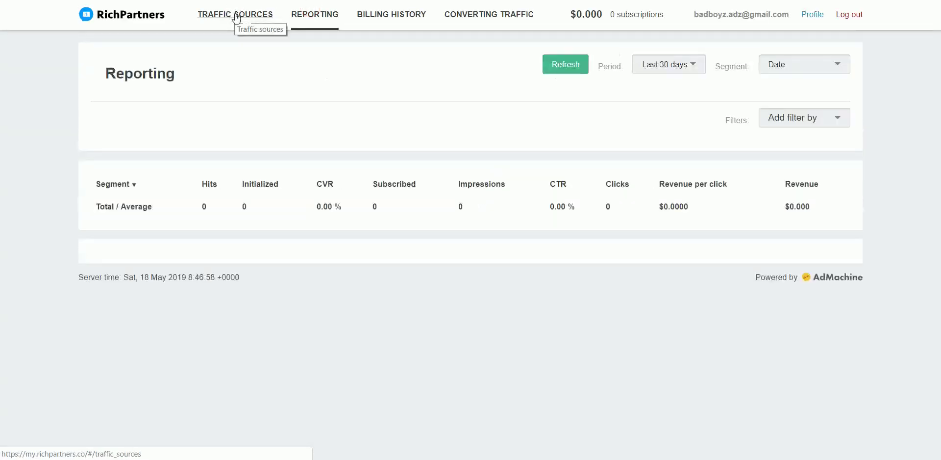
pyautogui.click(236, 16)
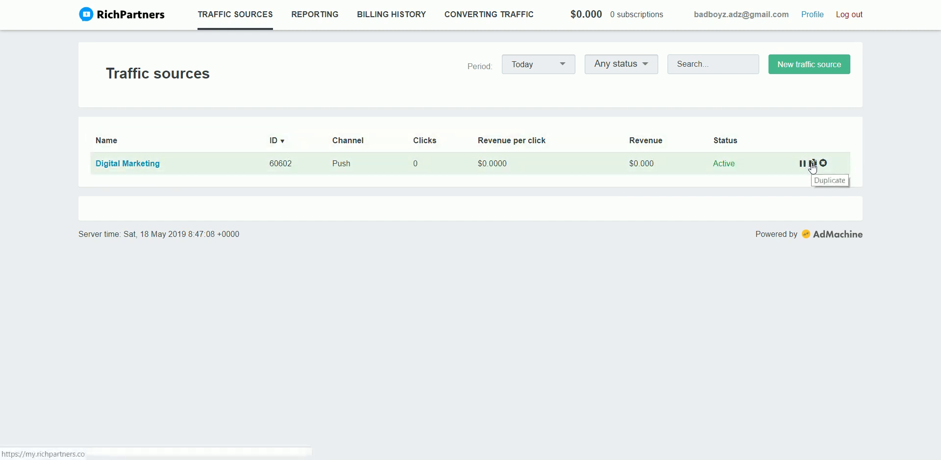
# - Open the Digital Marketing source and select the niche line of its HTTPS ad code
pyautogui.click(531, 161)
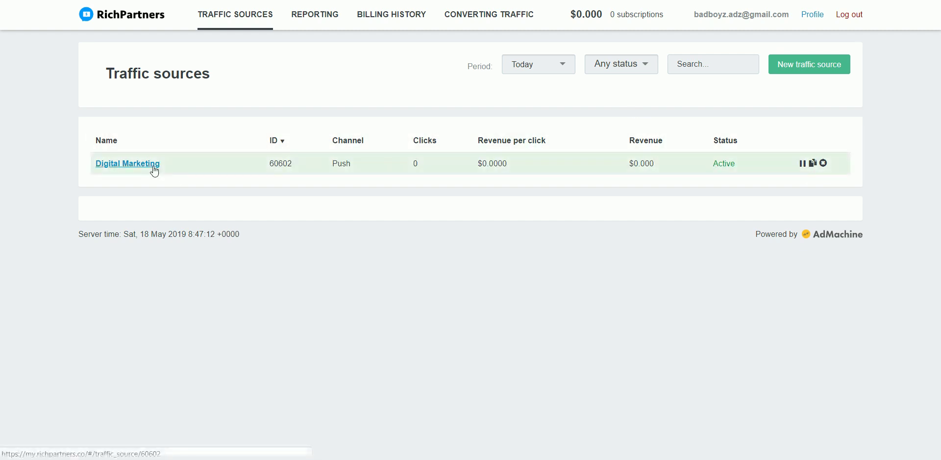
pyautogui.click(148, 164)
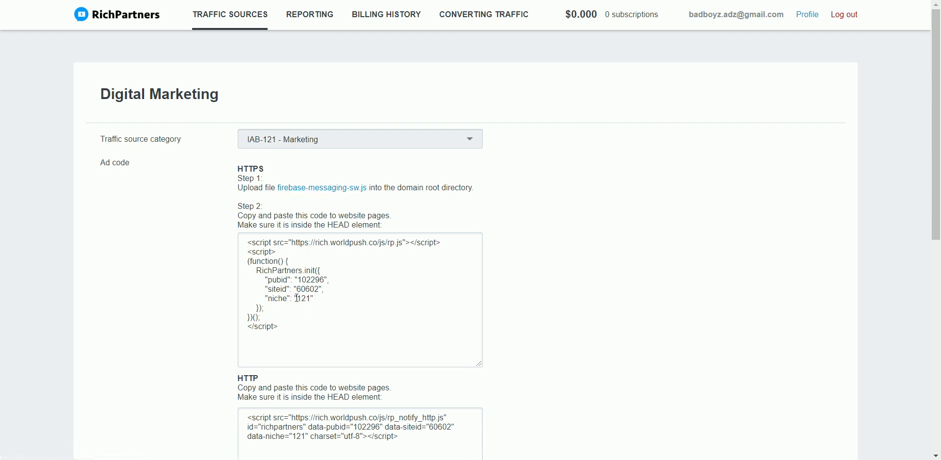
pyautogui.scroll(-2, 297, 298)
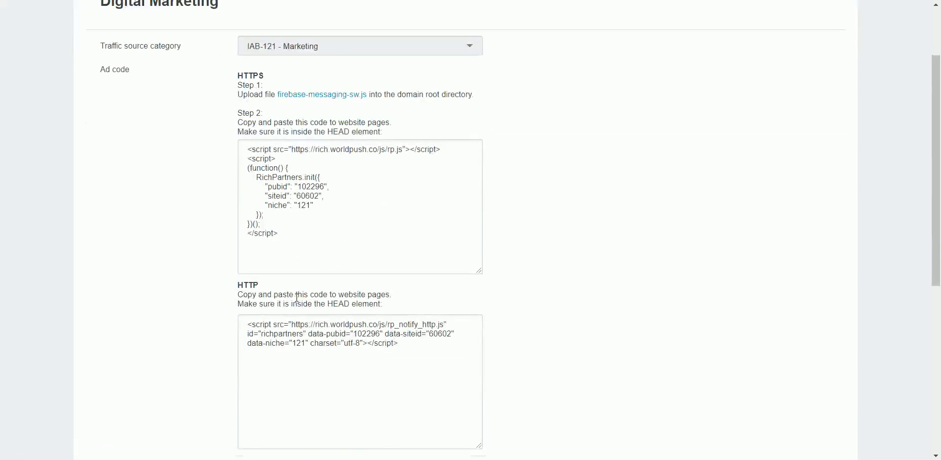
pyautogui.scroll(2, 297, 298)
pyautogui.tripleClick(304, 282)
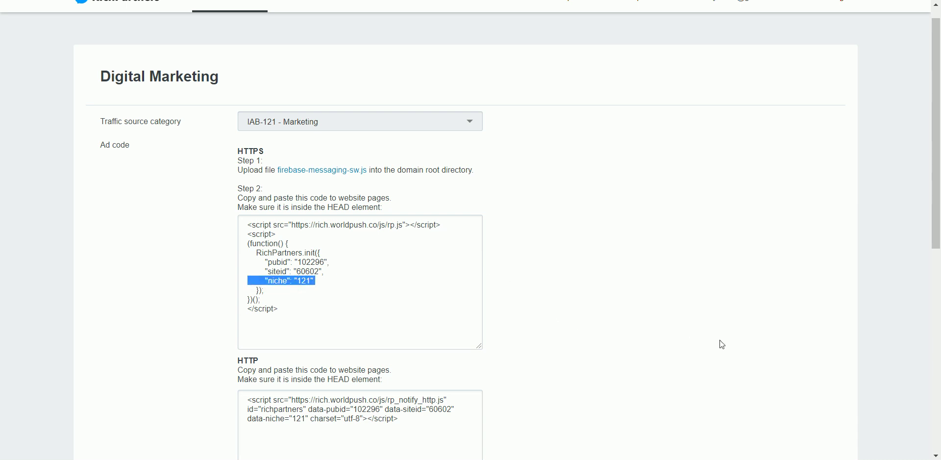
pyautogui.click(781, 458)
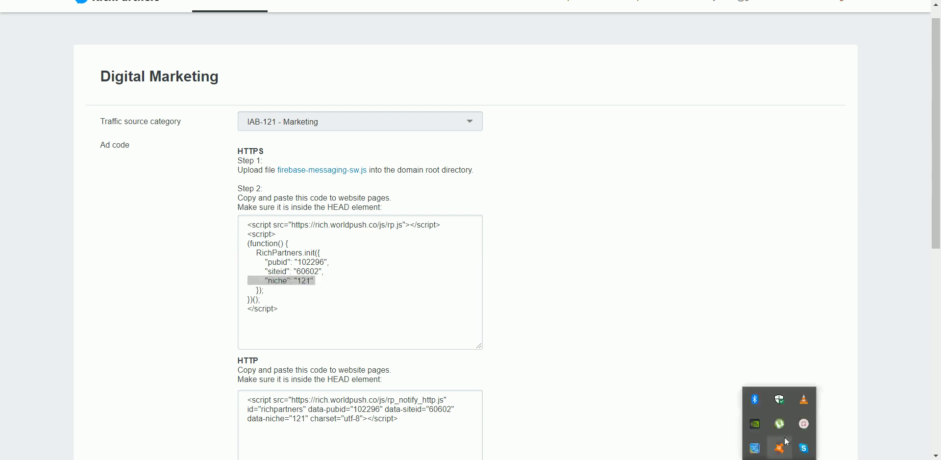
pyautogui.click(804, 422)
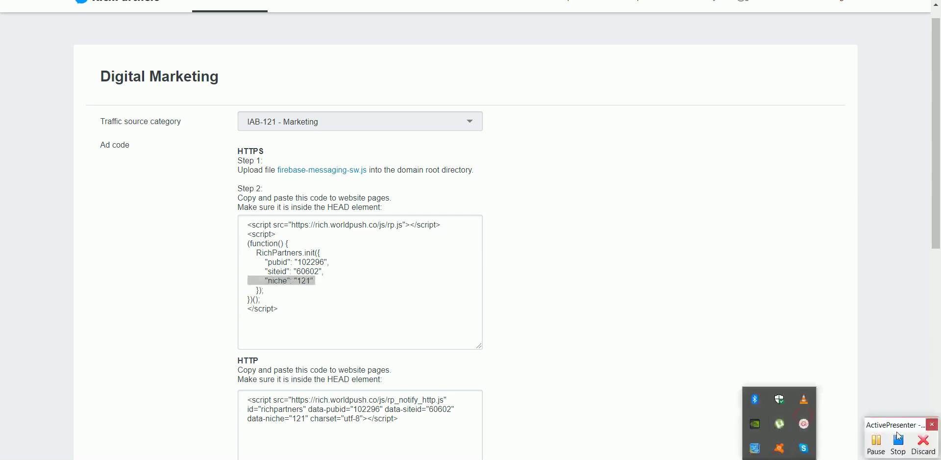
pyautogui.click(899, 437)
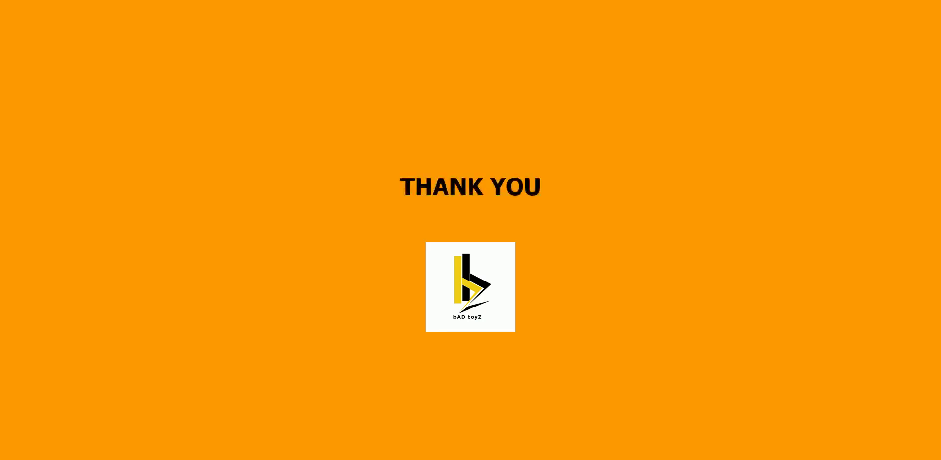